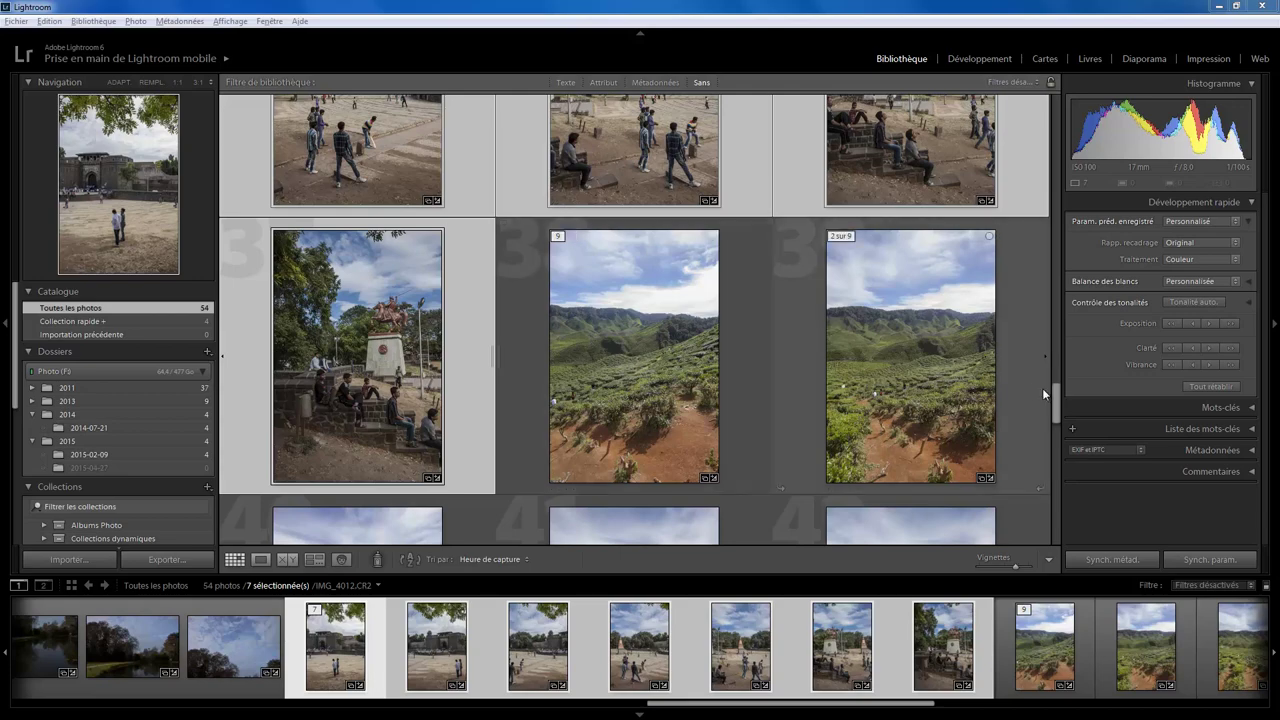
- Select all seven fort-square photos as a range, from the first frame to the last
left_click_drag(1057, 400, 1059, 346)
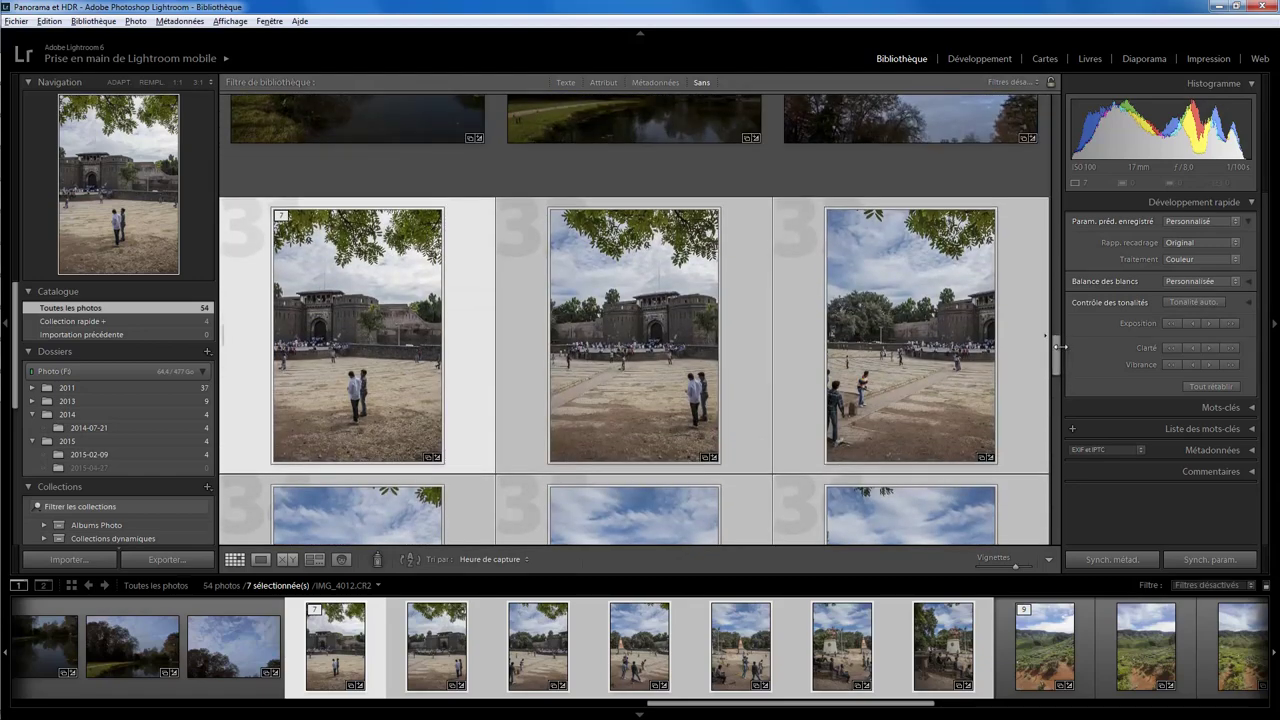
left_click(477, 328)
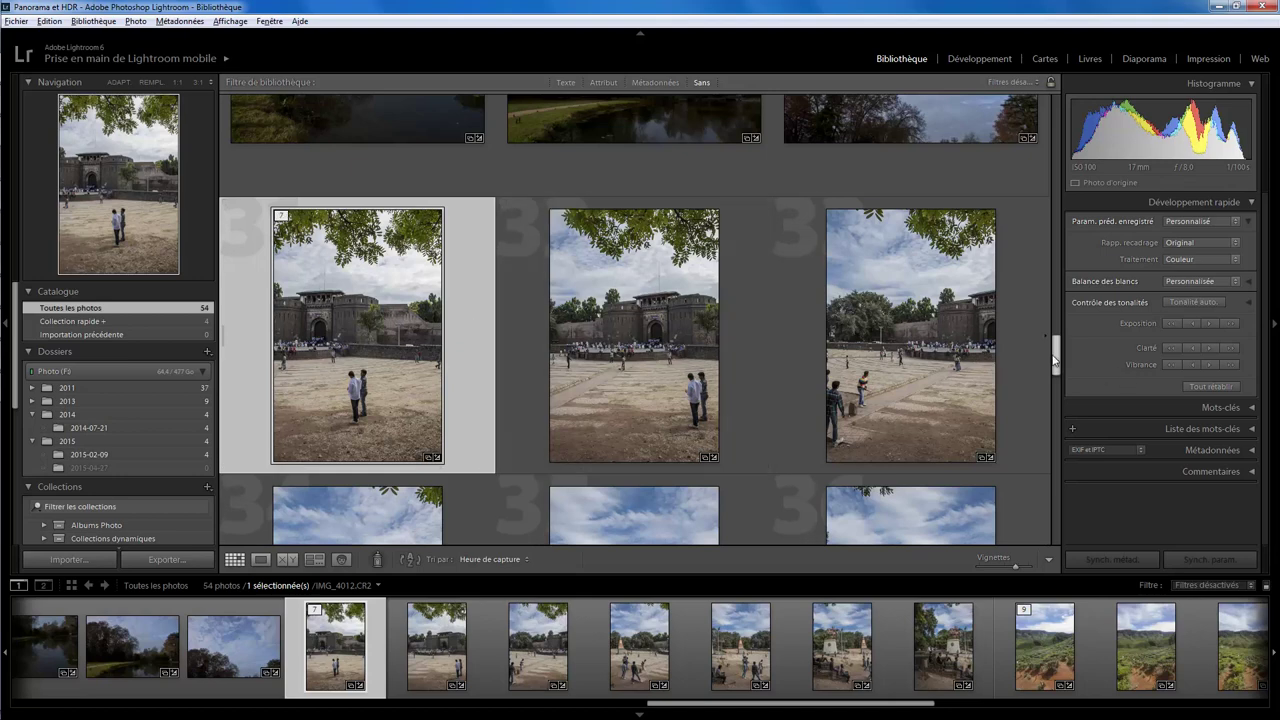
left_click_drag(1058, 350, 1058, 386)
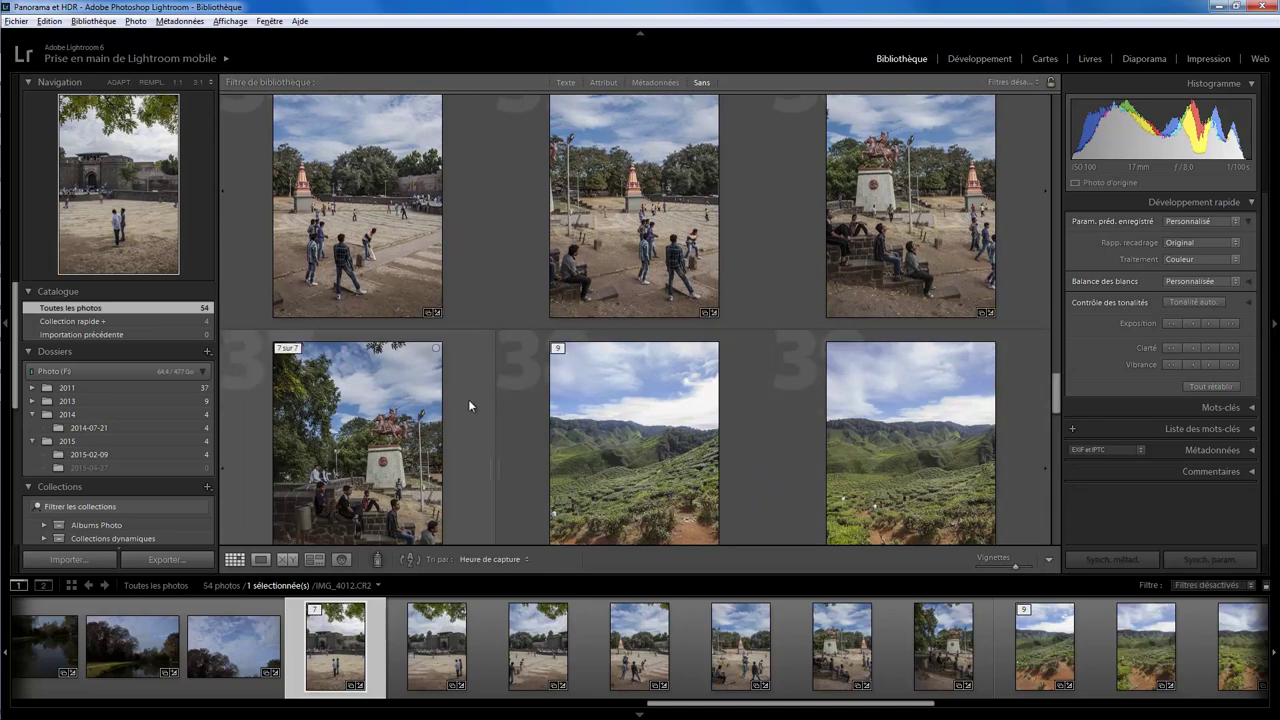
left_click(468, 399, "shift")
- Start a Fusion de photos > Panorama merge of the seven selected fort photos
right_click(465, 250)
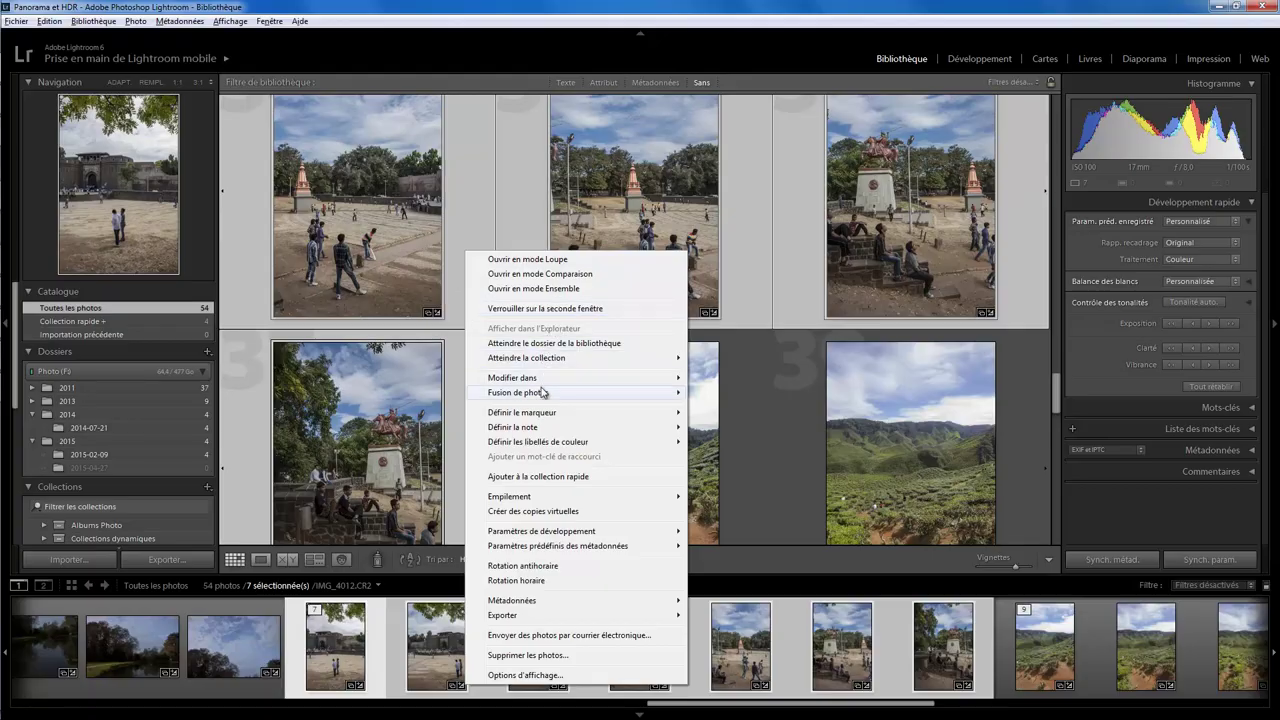
left_click(718, 410)
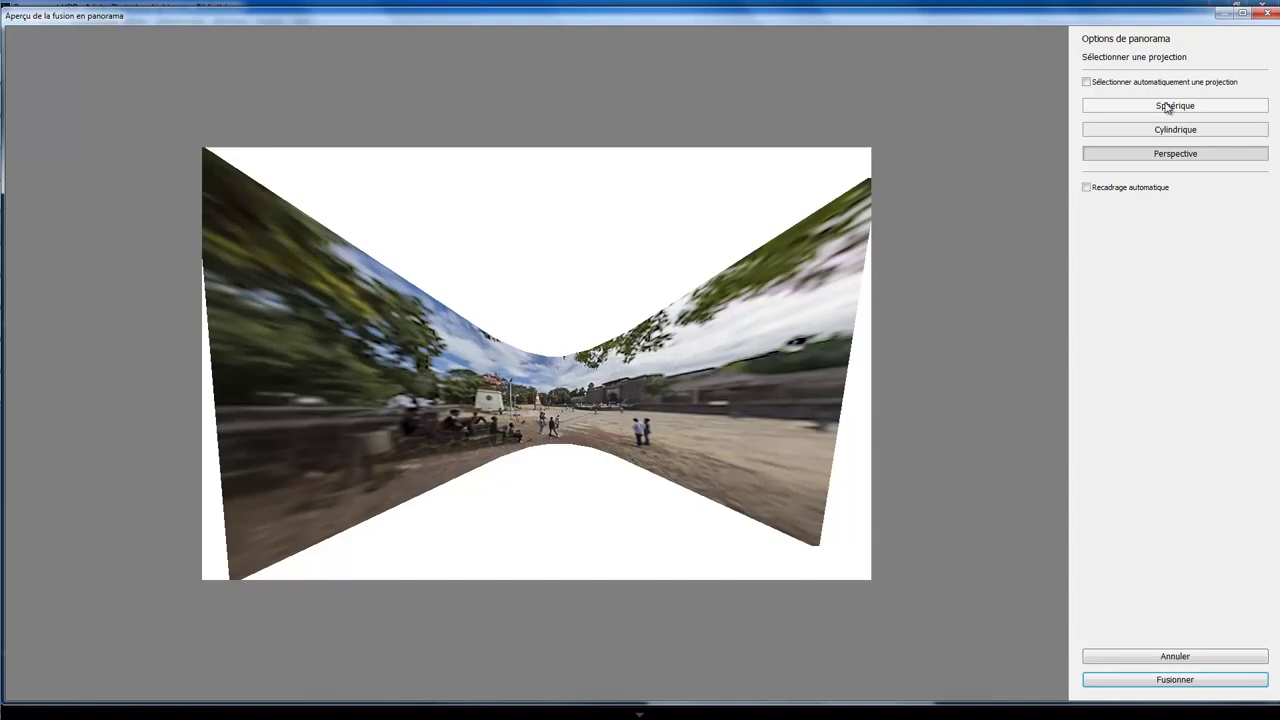
left_click(1170, 130)
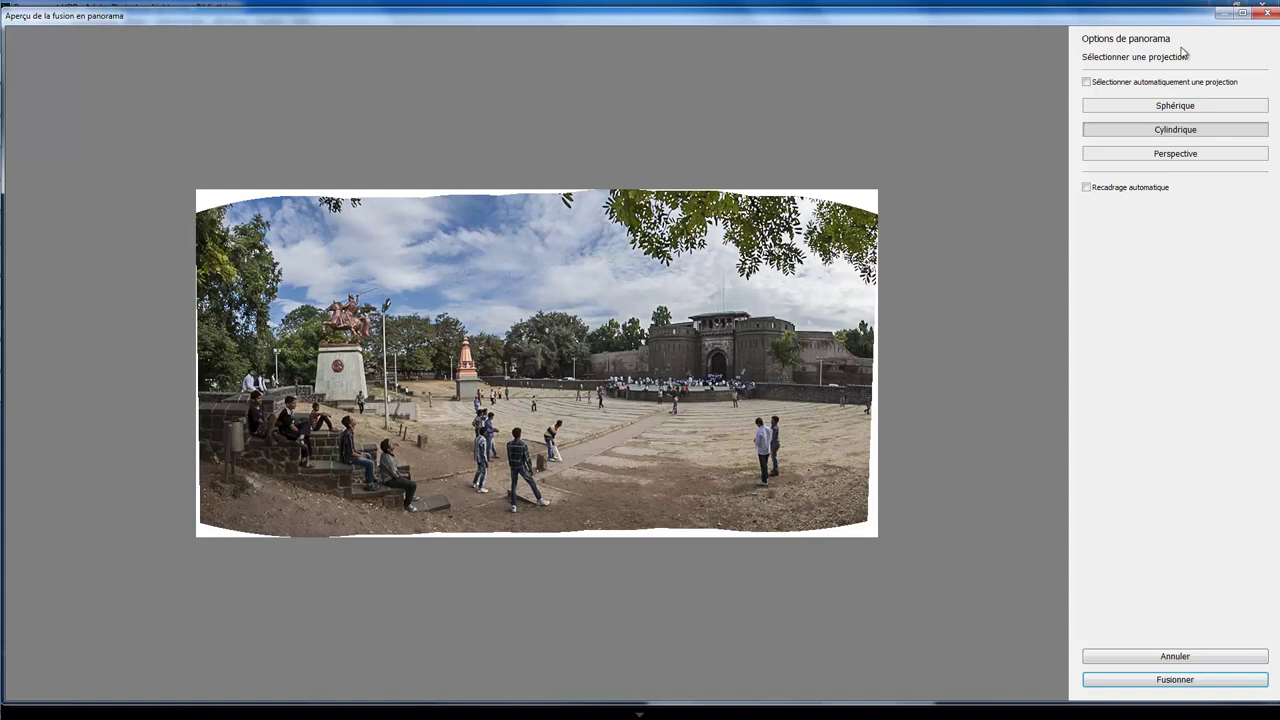
left_click(1175, 105)
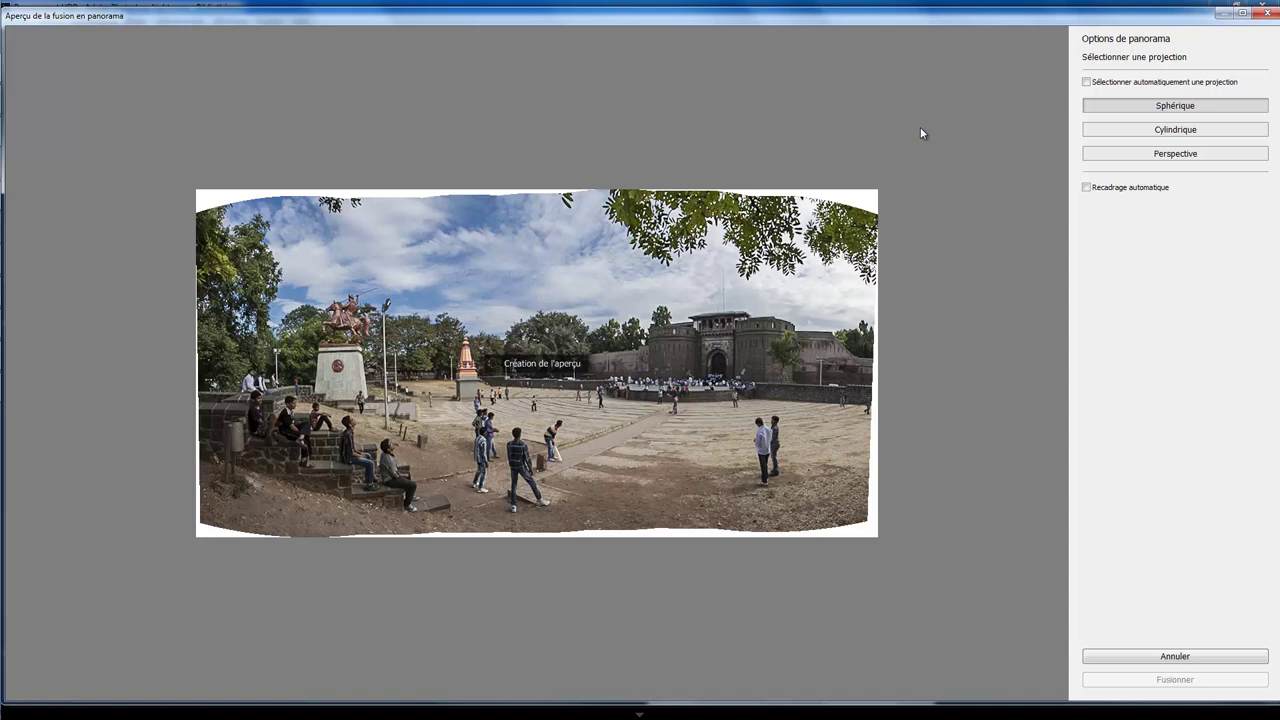
left_click(1163, 132)
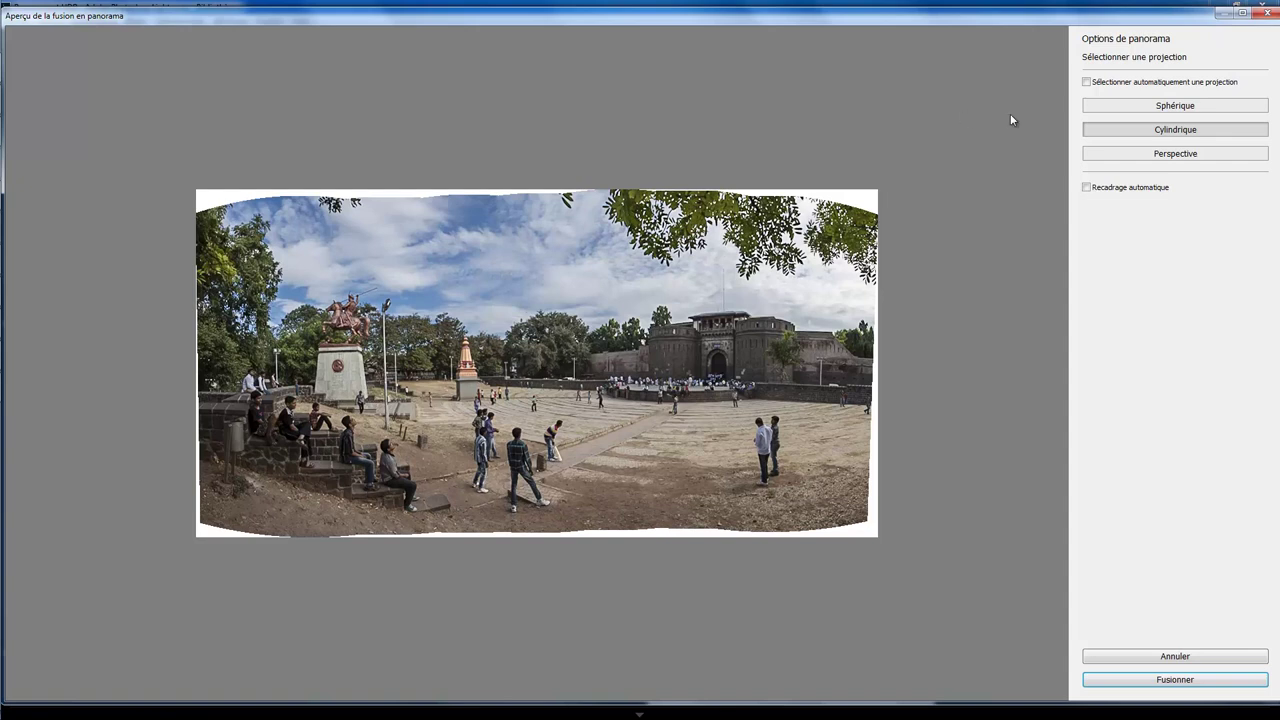
left_click(1152, 154)
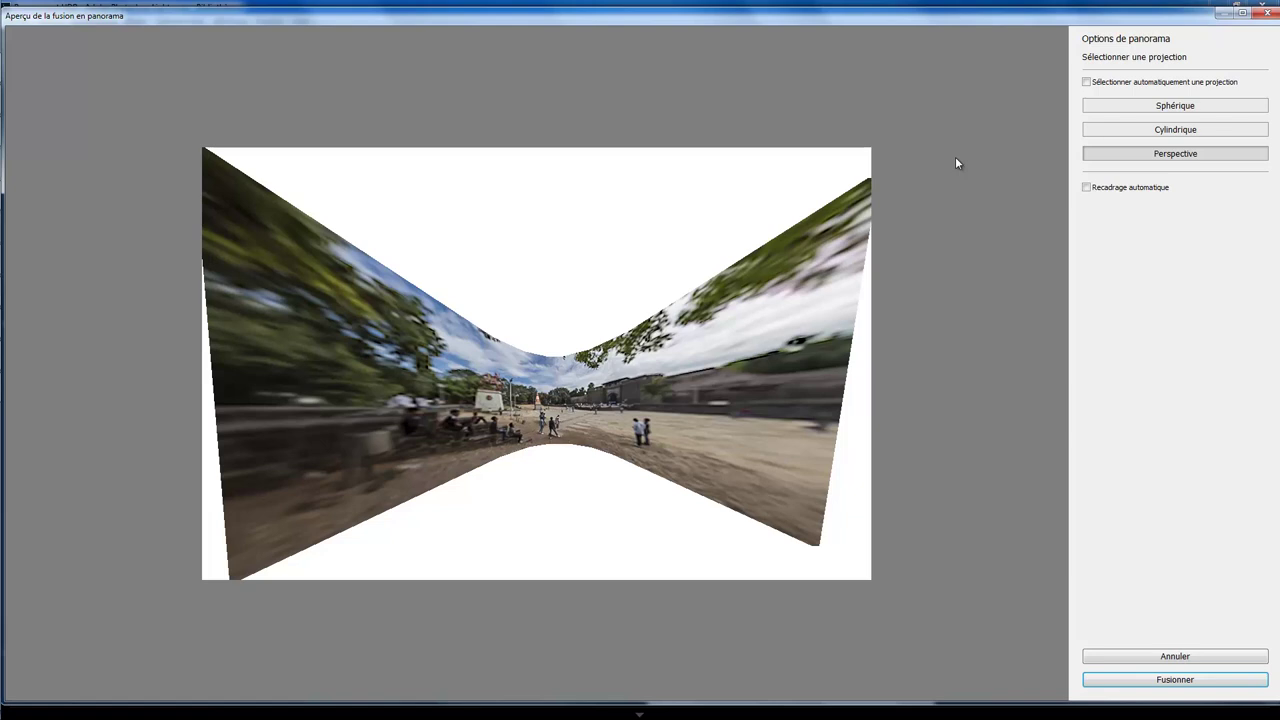
- Set the fort panorama to Cylindrique projection with Recadrage automatique enabled
left_click(1162, 130)
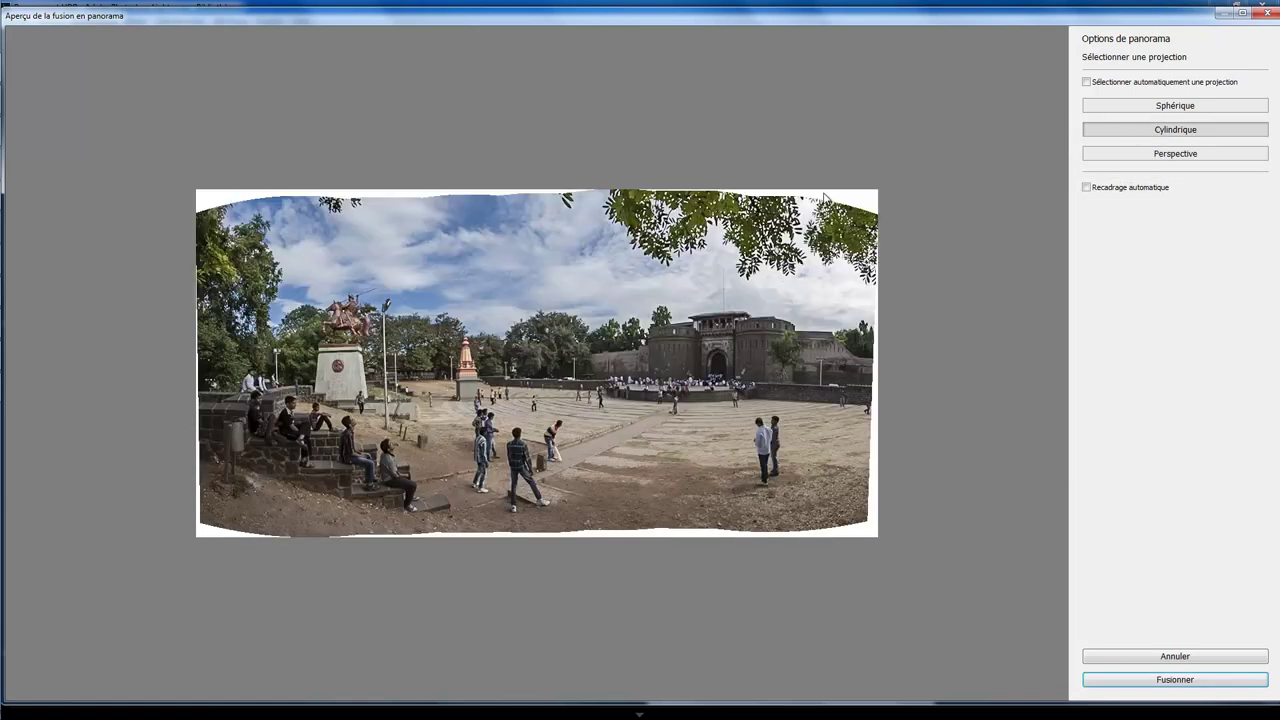
left_click(1105, 87)
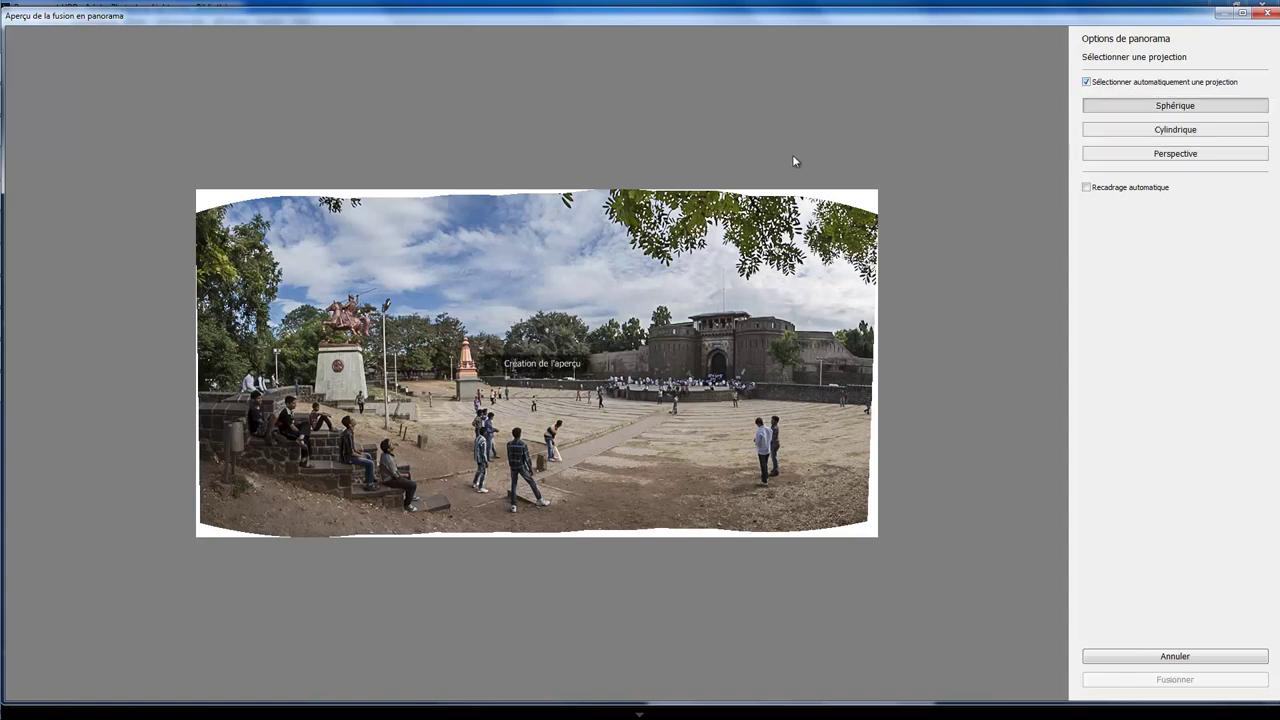
left_click(1178, 129)
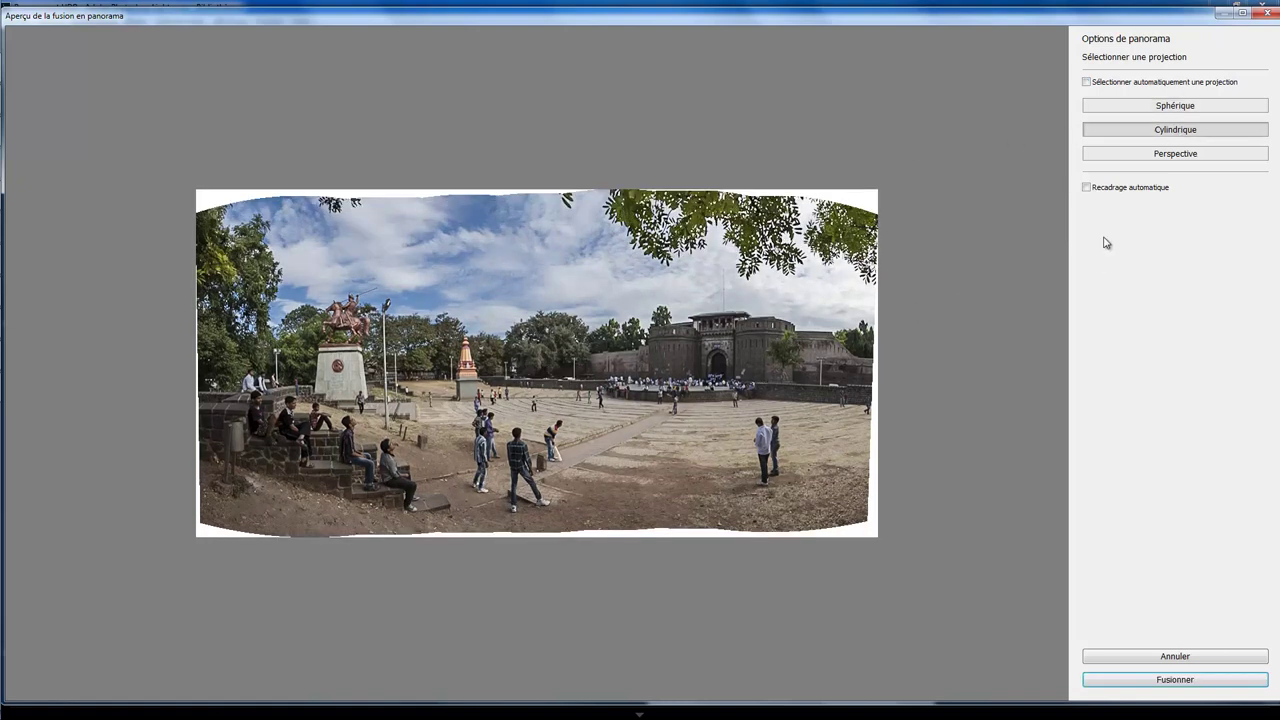
left_click(1112, 190)
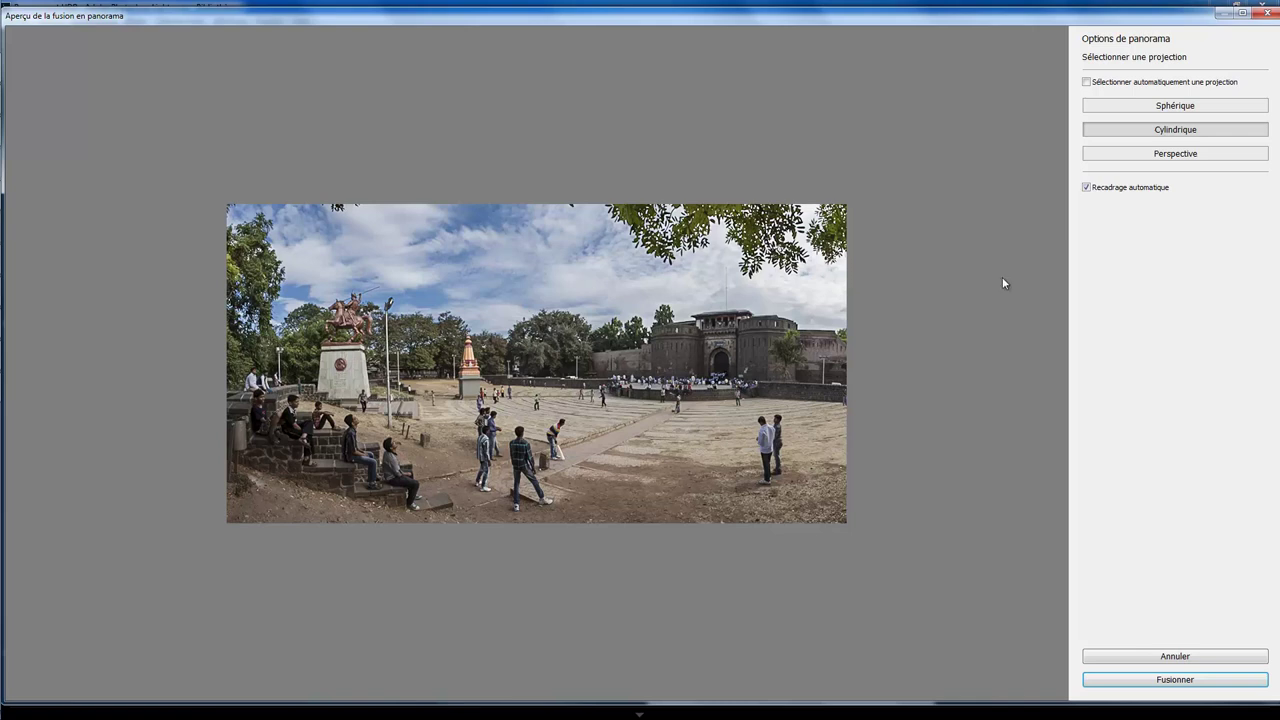
- Merge the fort photos into the panorama IMG_4012-Panorama.dng
left_click(1167, 682)
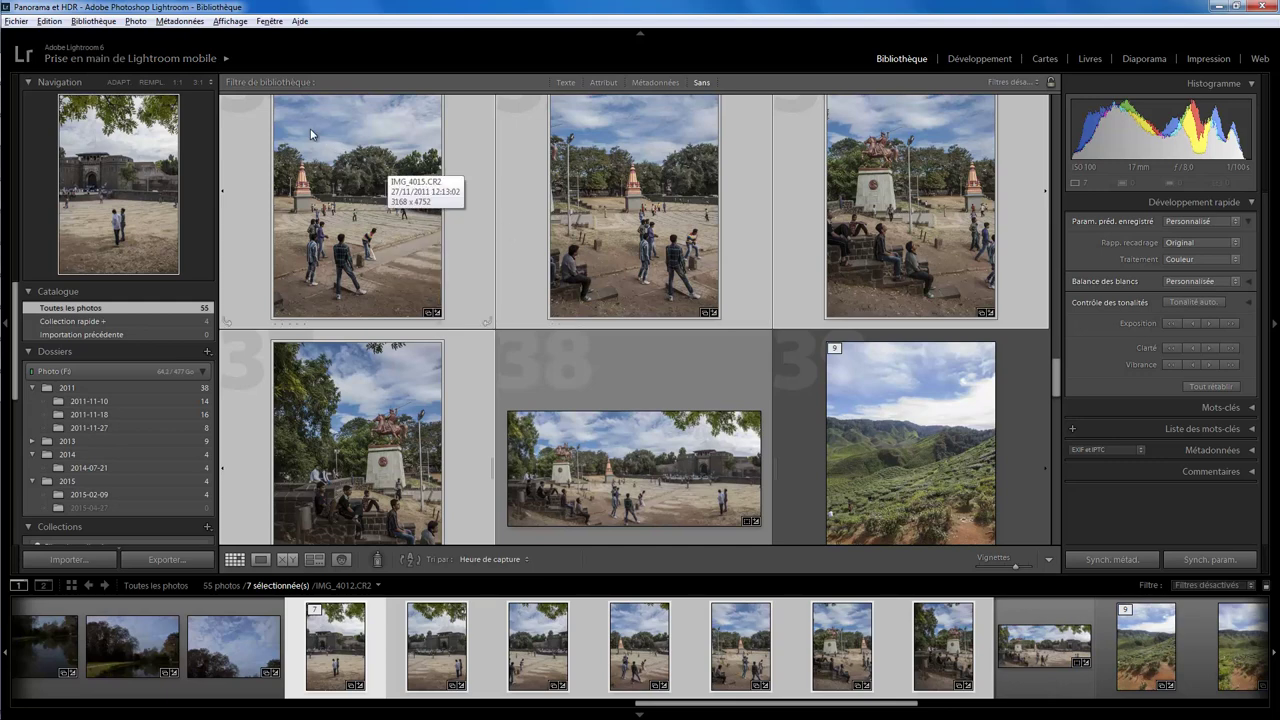
- Open the new panorama in Loupe at 1:1 and inspect the boys and men on the wall
left_click(1063, 688)
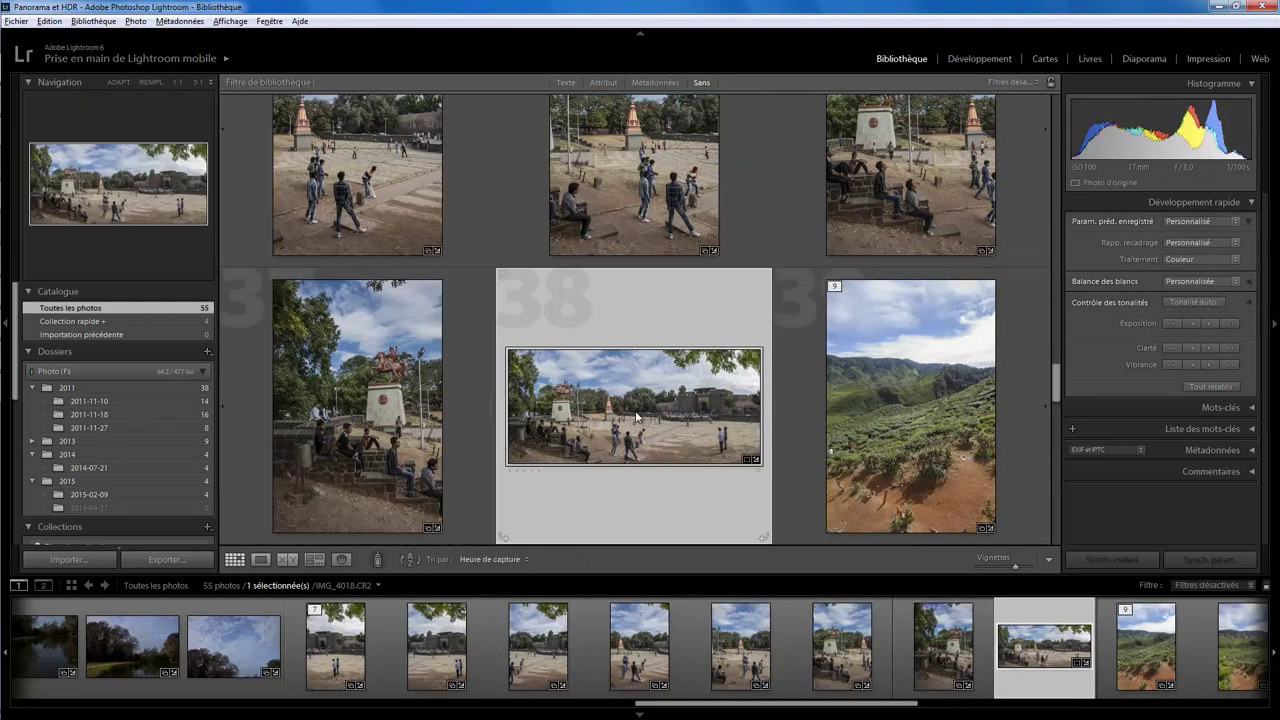
double_click(640, 418)
left_click(322, 402)
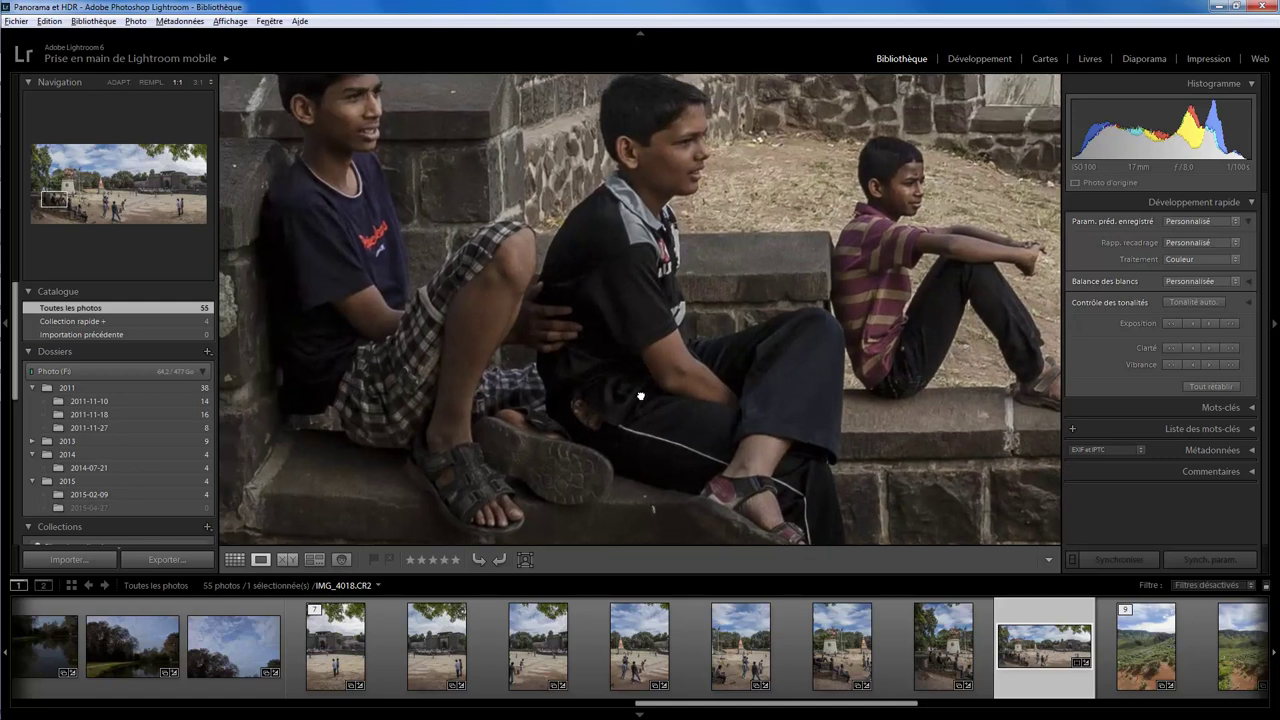
left_click_drag(464, 331, 600, 400)
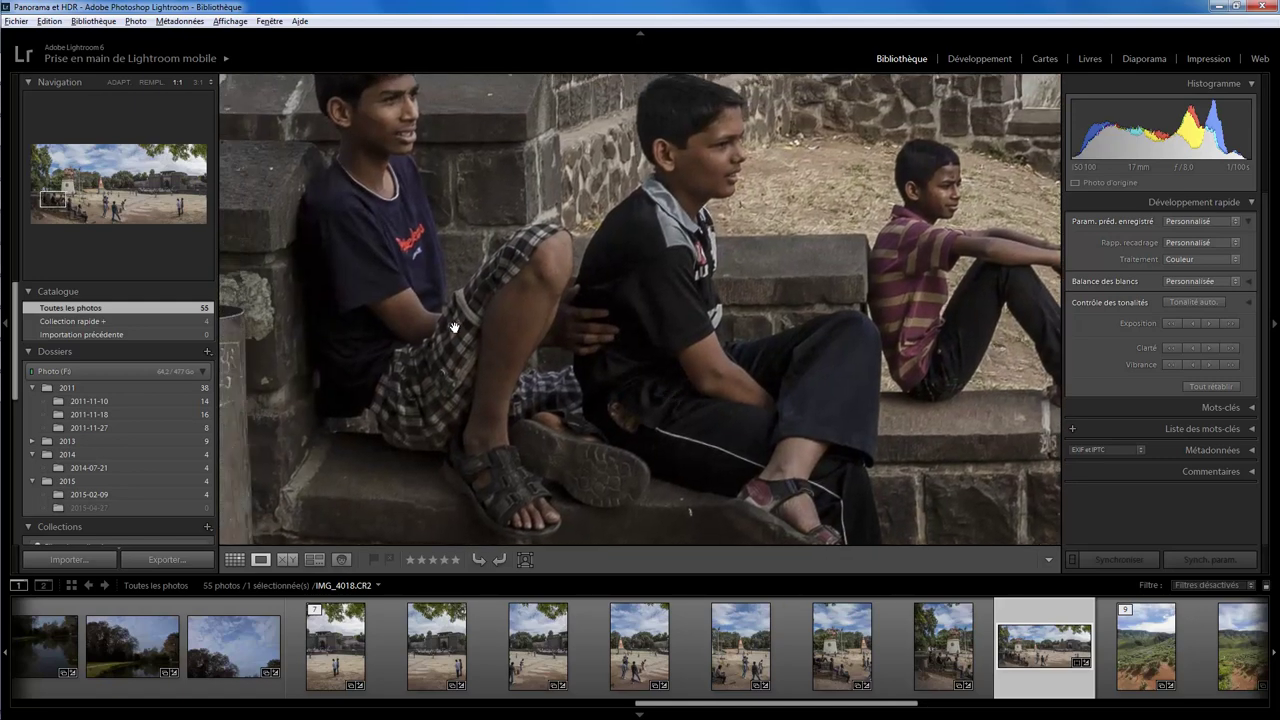
mouse_move(340, 135)
left_mouse_down()
mouse_move(479, 205)
mouse_move(490, 380)
left_mouse_up()
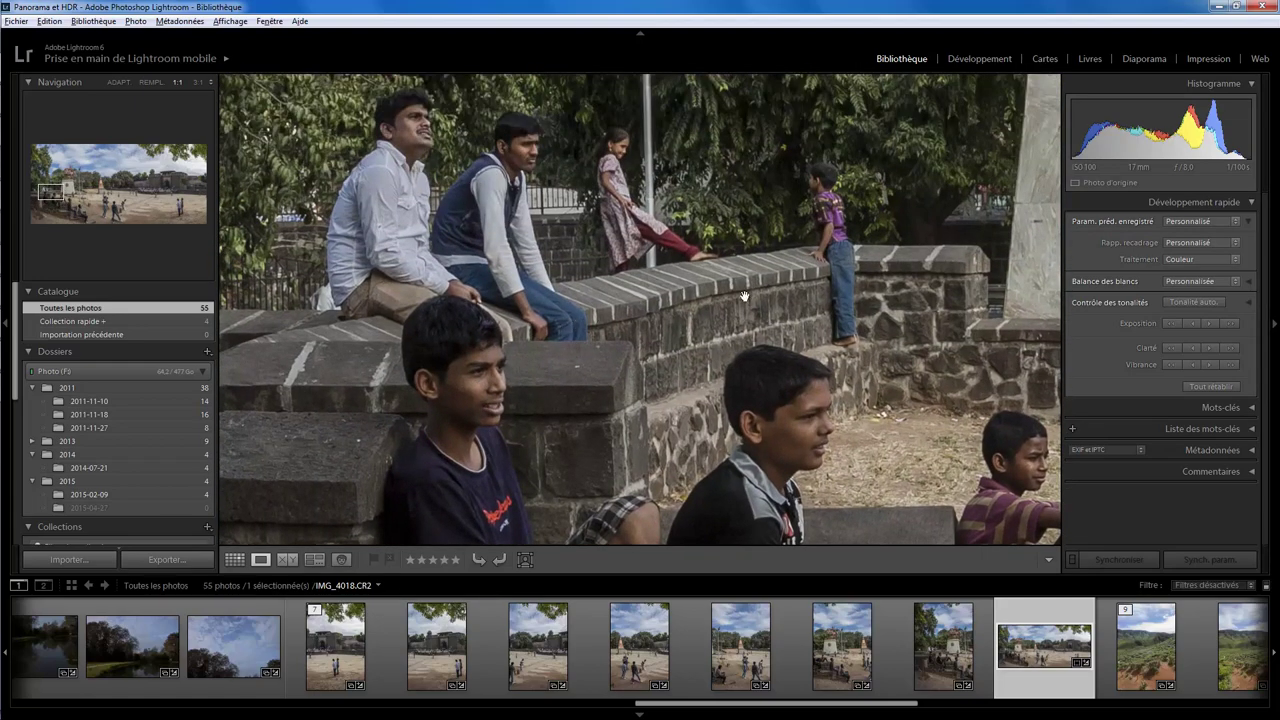
left_click_drag(744, 297, 420, 292)
scroll(790, 398, "down", 5)
scroll(790, 398, "right", 4)
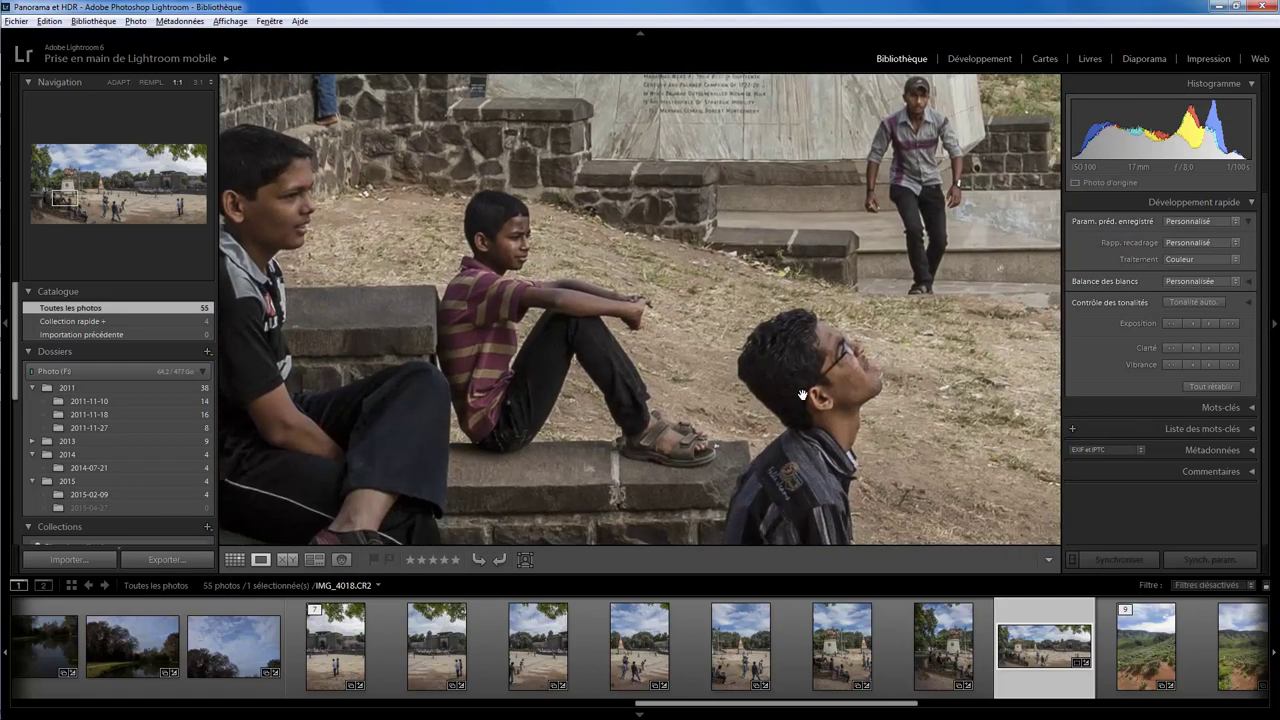
- Pan across the walking man, monument, posts and cricket batsman on the pavement
left_click_drag(910, 262, 639, 380)
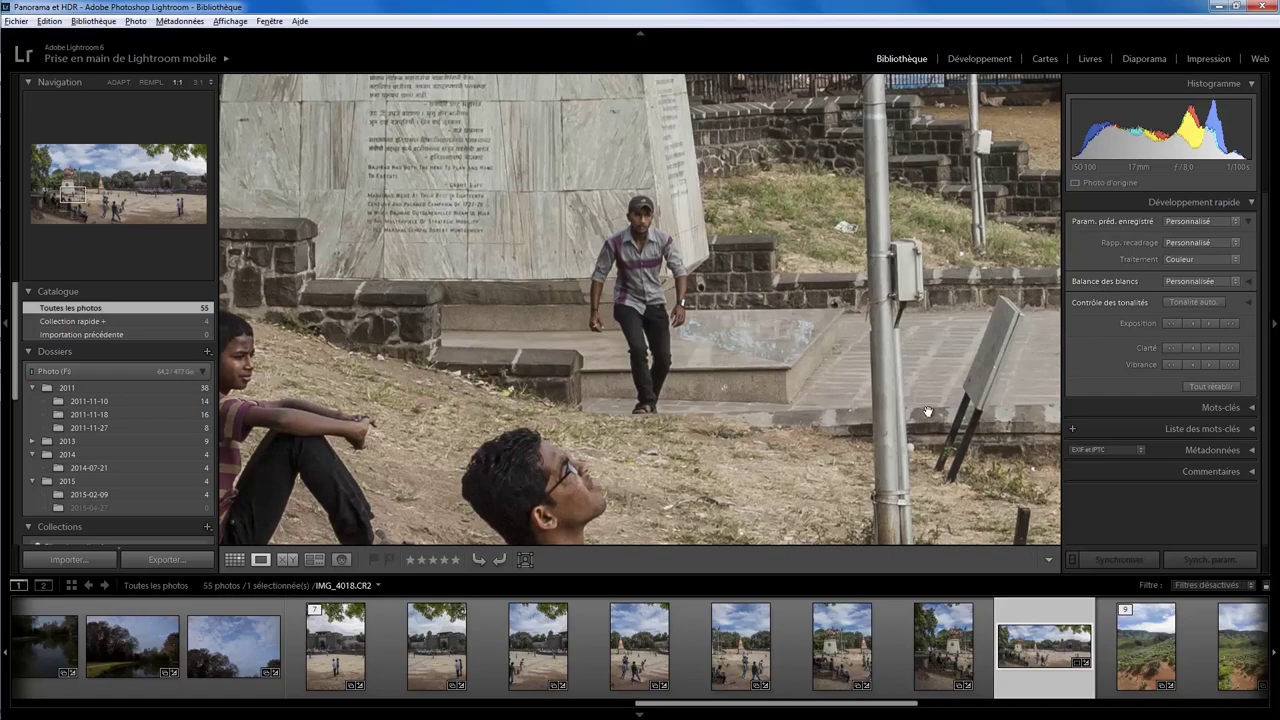
left_click_drag(930, 412, 531, 205)
left_click_drag(841, 430, 776, 213)
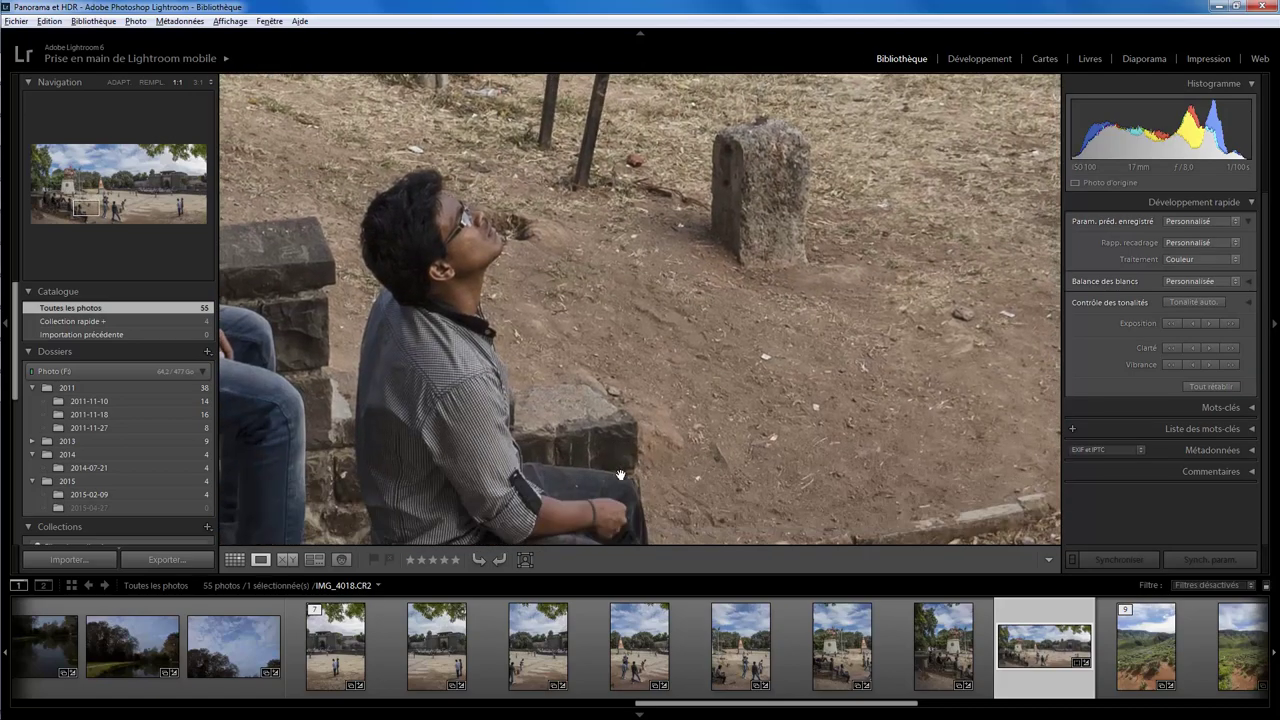
left_click_drag(620, 475, 662, 204)
left_click_drag(863, 378, 390, 357)
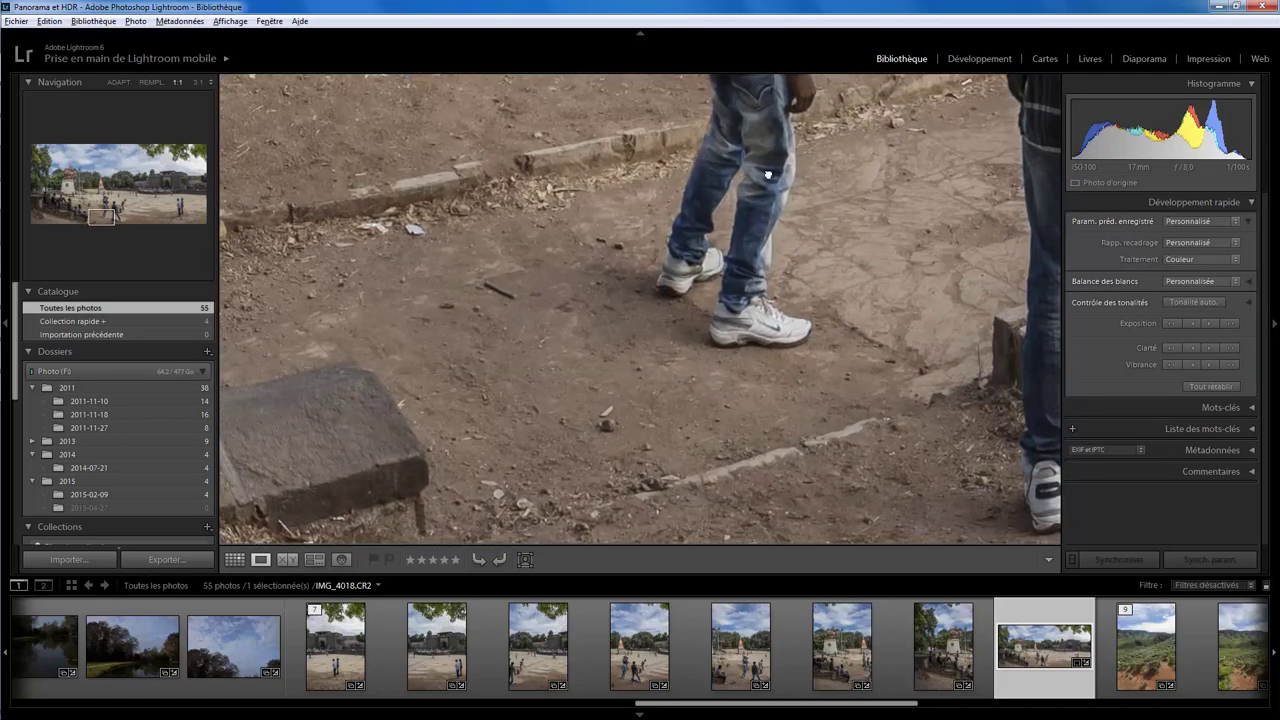
mouse_move(770, 175)
left_mouse_down()
mouse_move(885, 266)
mouse_move(487, 405)
left_mouse_up()
left_click_drag(878, 248, 553, 325)
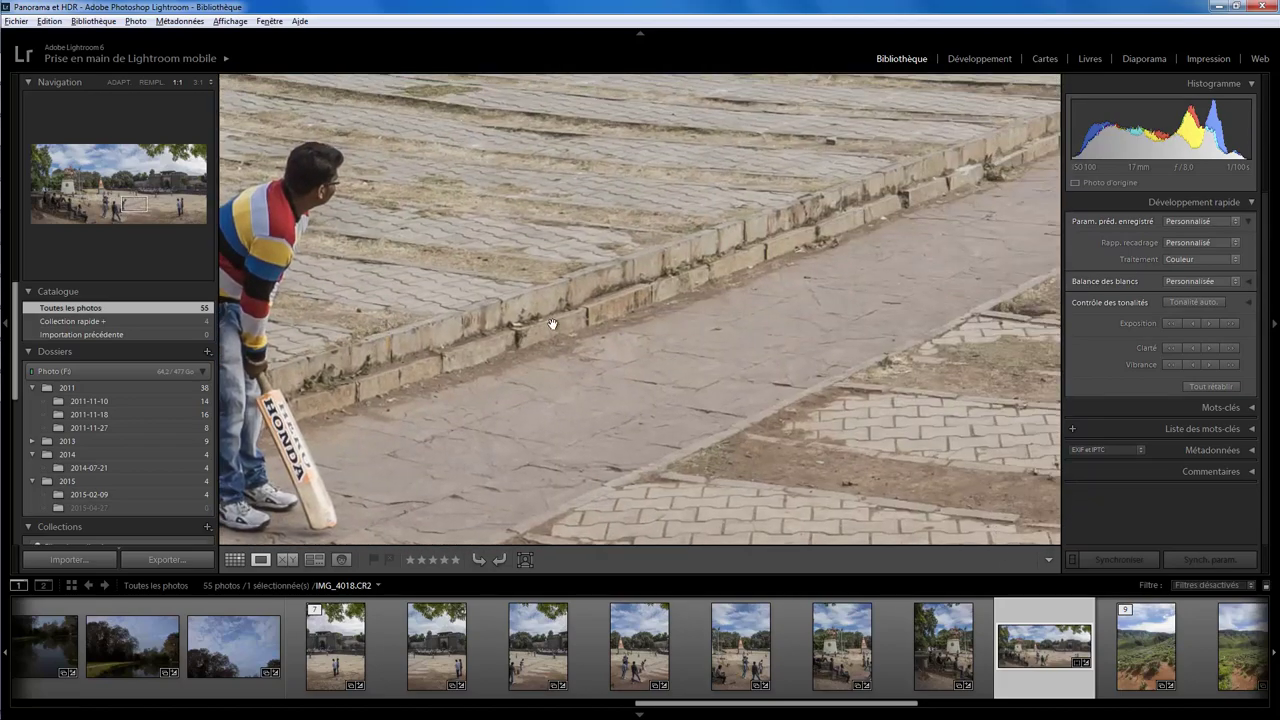
left_click_drag(1007, 285, 505, 298)
left_click_drag(971, 273, 451, 309)
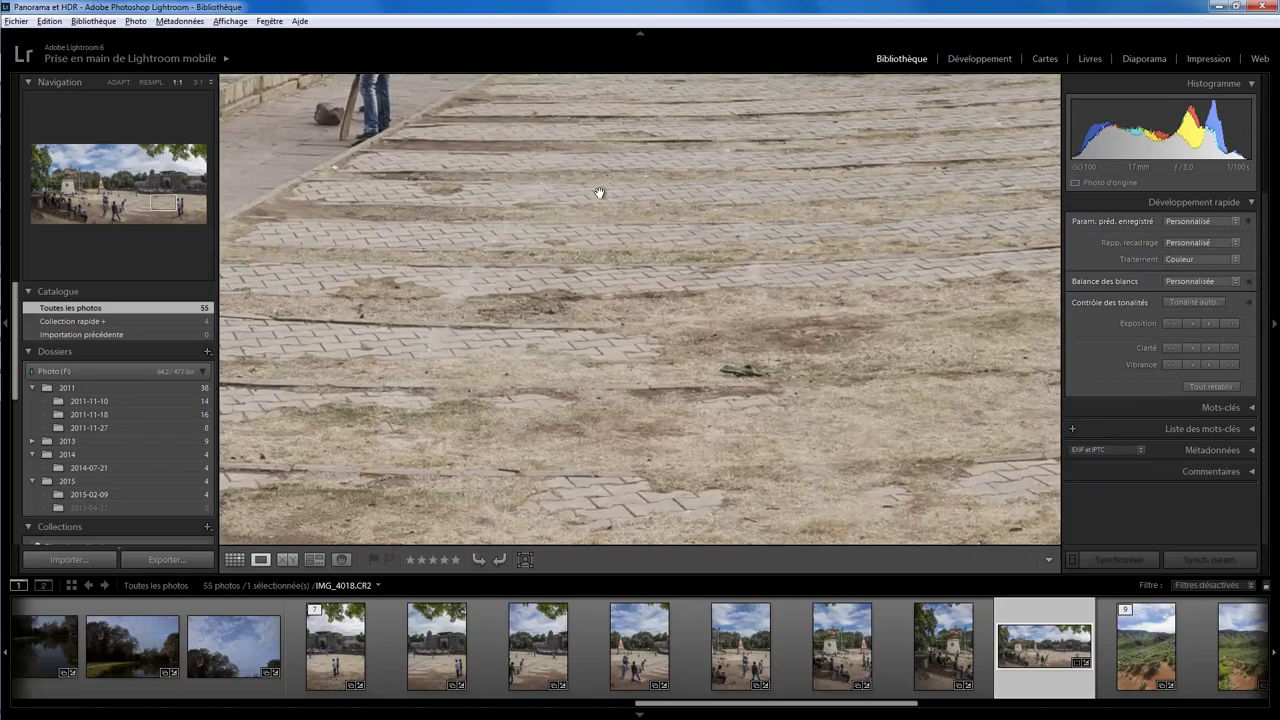
- Inspect the two boys on the ground, then the crowd along the stone wall
left_click_drag(849, 409, 437, 241)
left_click_drag(834, 189, 806, 432)
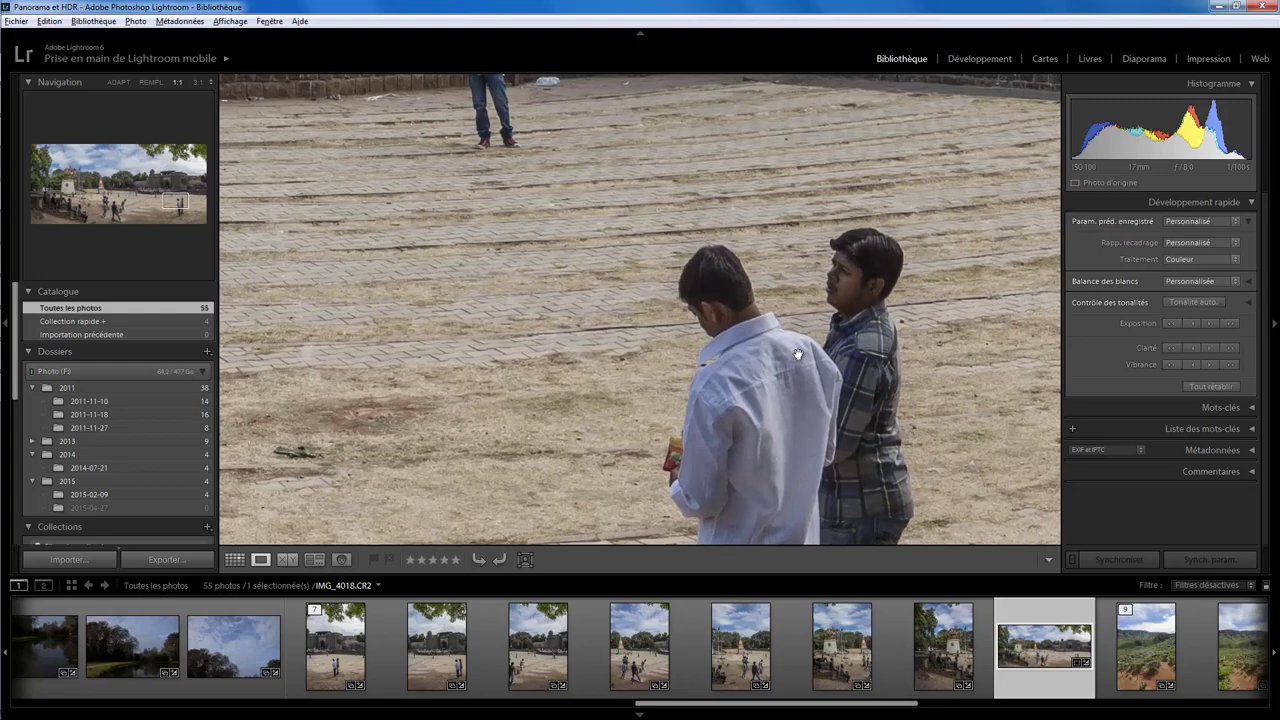
left_click_drag(798, 400, 857, 143)
left_click_drag(840, 323, 823, 200)
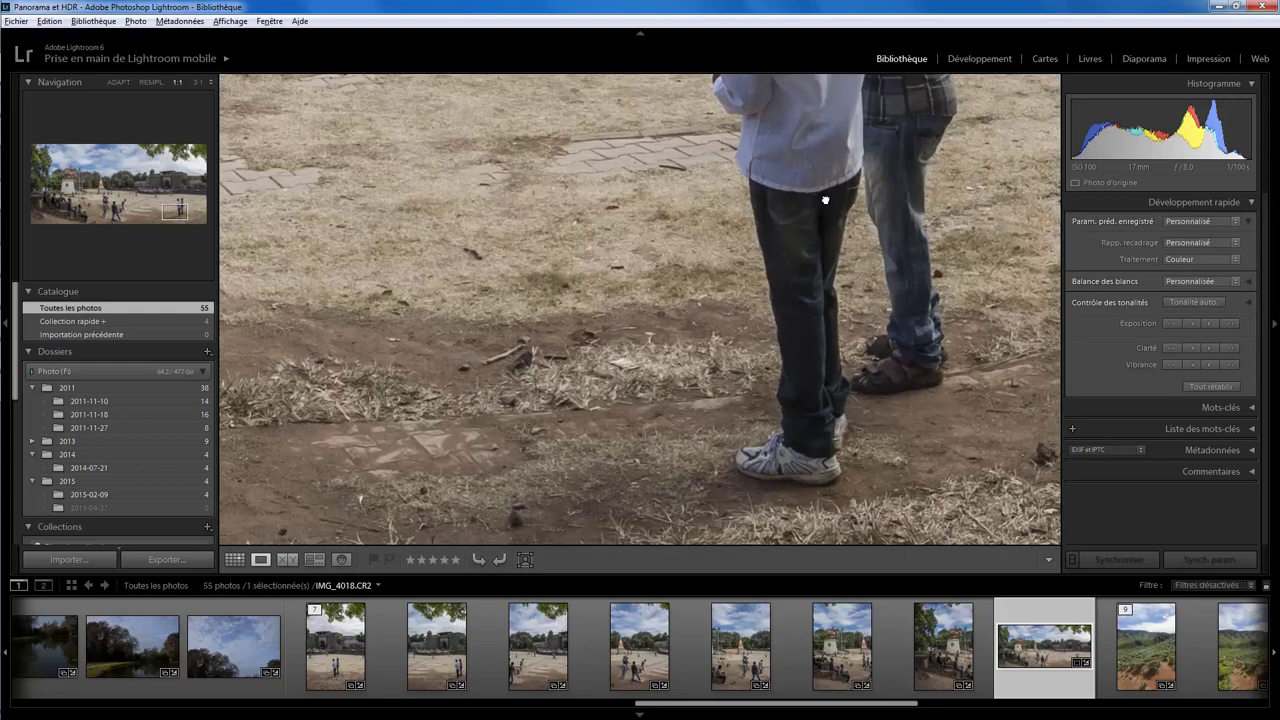
left_click_drag(513, 357, 894, 363)
mouse_move(586, 229)
left_mouse_down()
mouse_move(686, 257)
mouse_move(698, 380)
left_mouse_up()
left_click_drag(700, 275, 701, 345)
left_click_drag(624, 200, 676, 293)
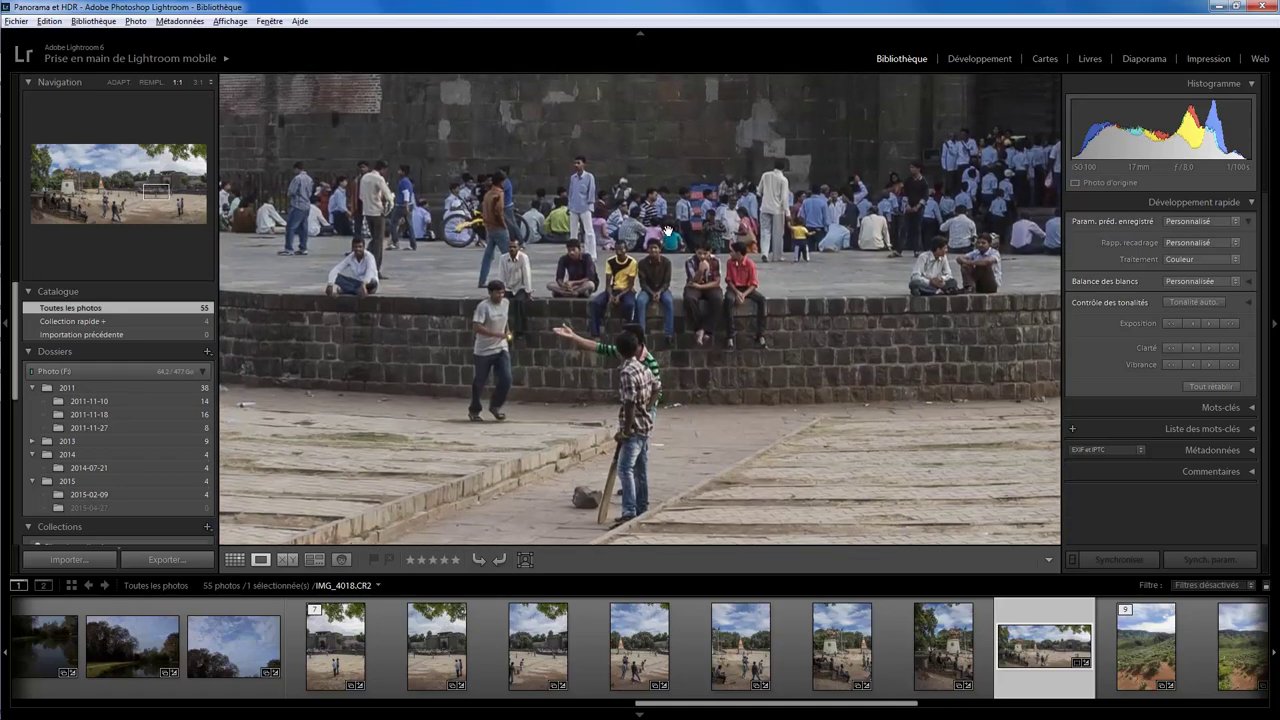
left_click_drag(670, 232, 690, 333)
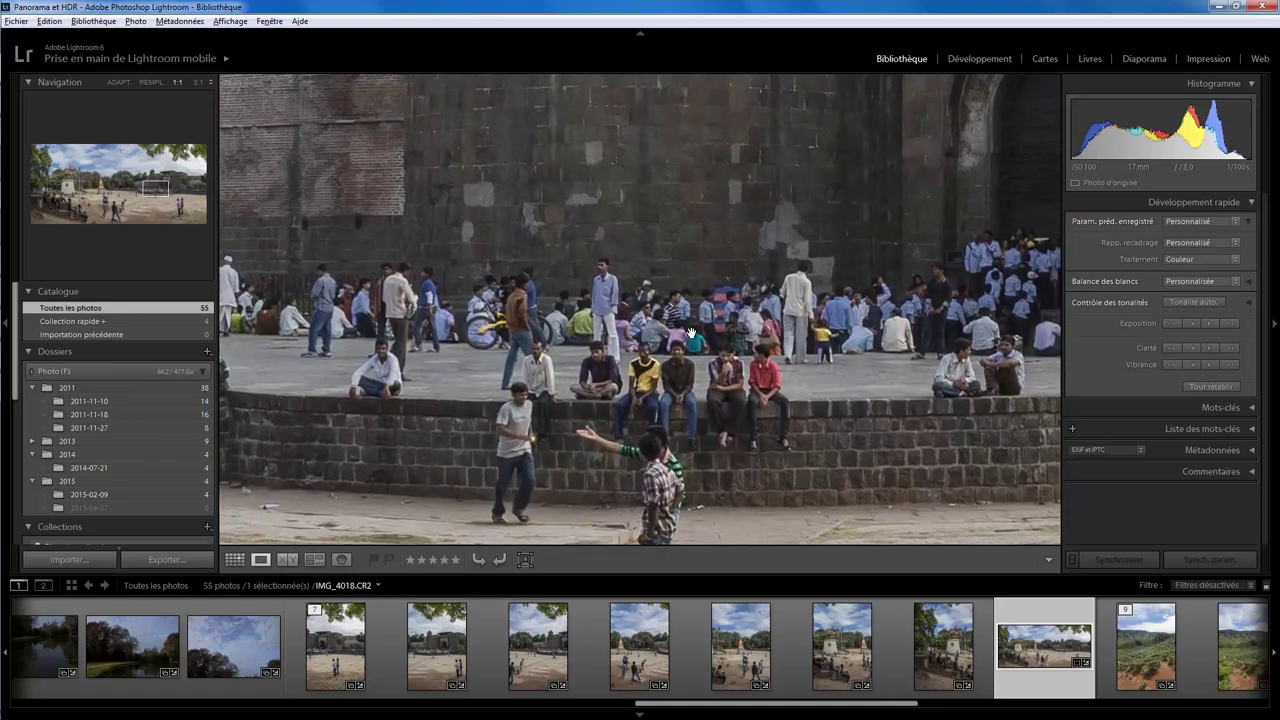
left_click(634, 278)
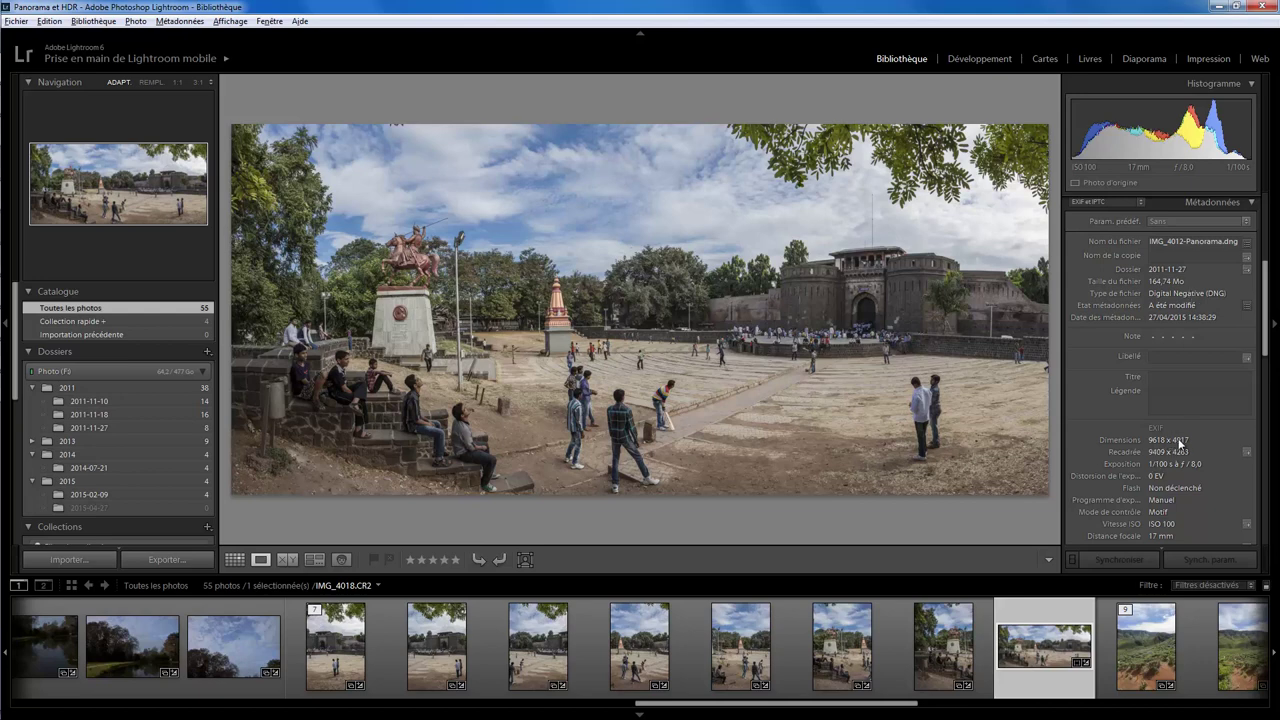
- In Develop, crop the panorama tighter on left and right and slightly lower at the bottom
left_click(960, 59)
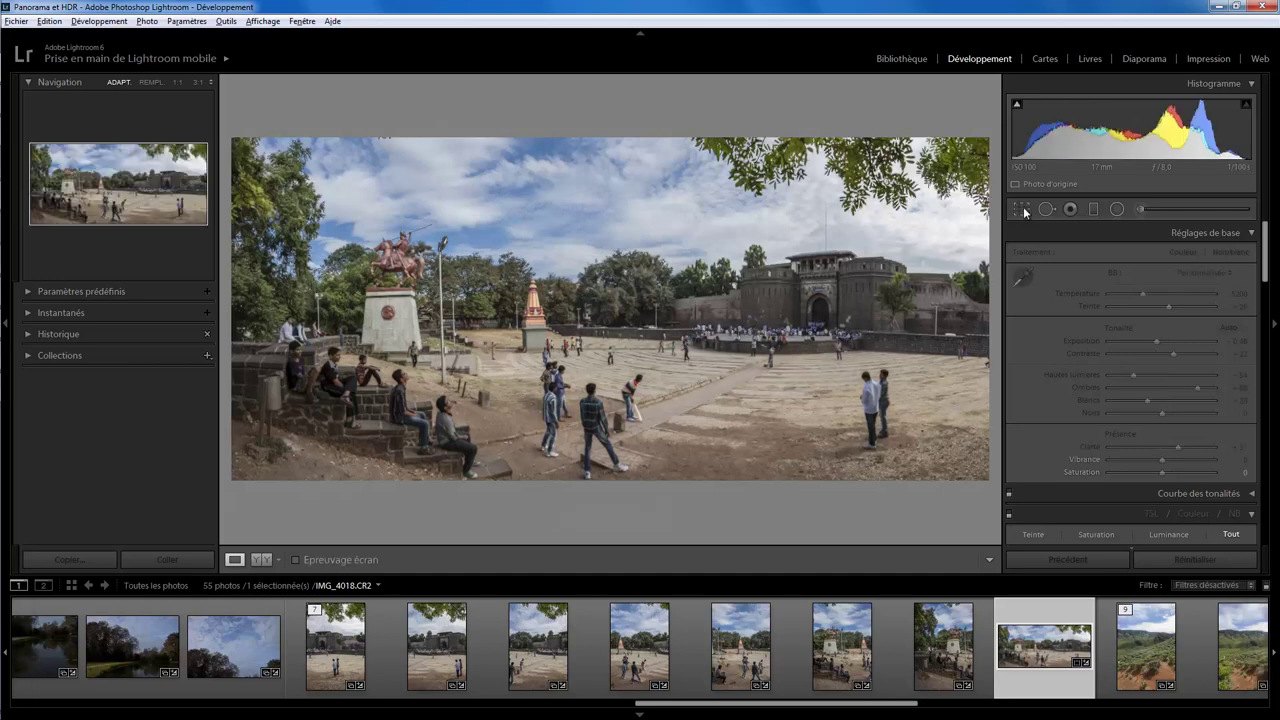
left_click(1021, 208)
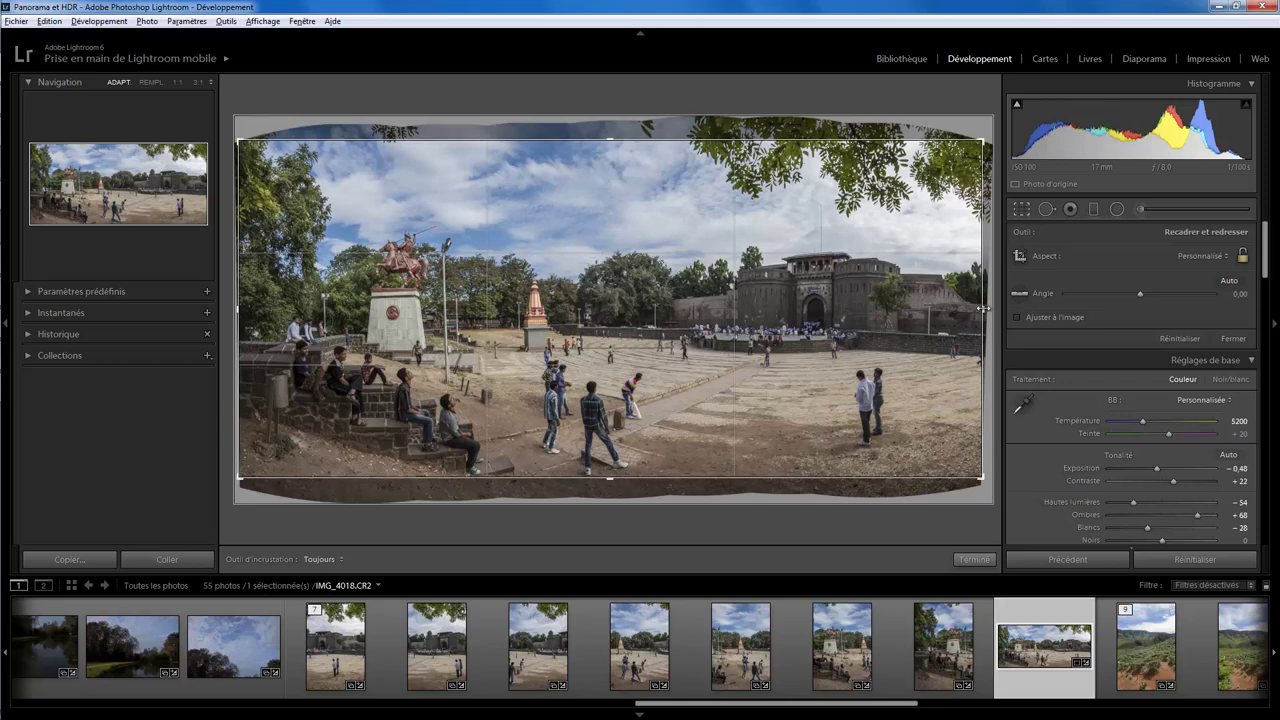
left_click_drag(982, 310, 953, 312)
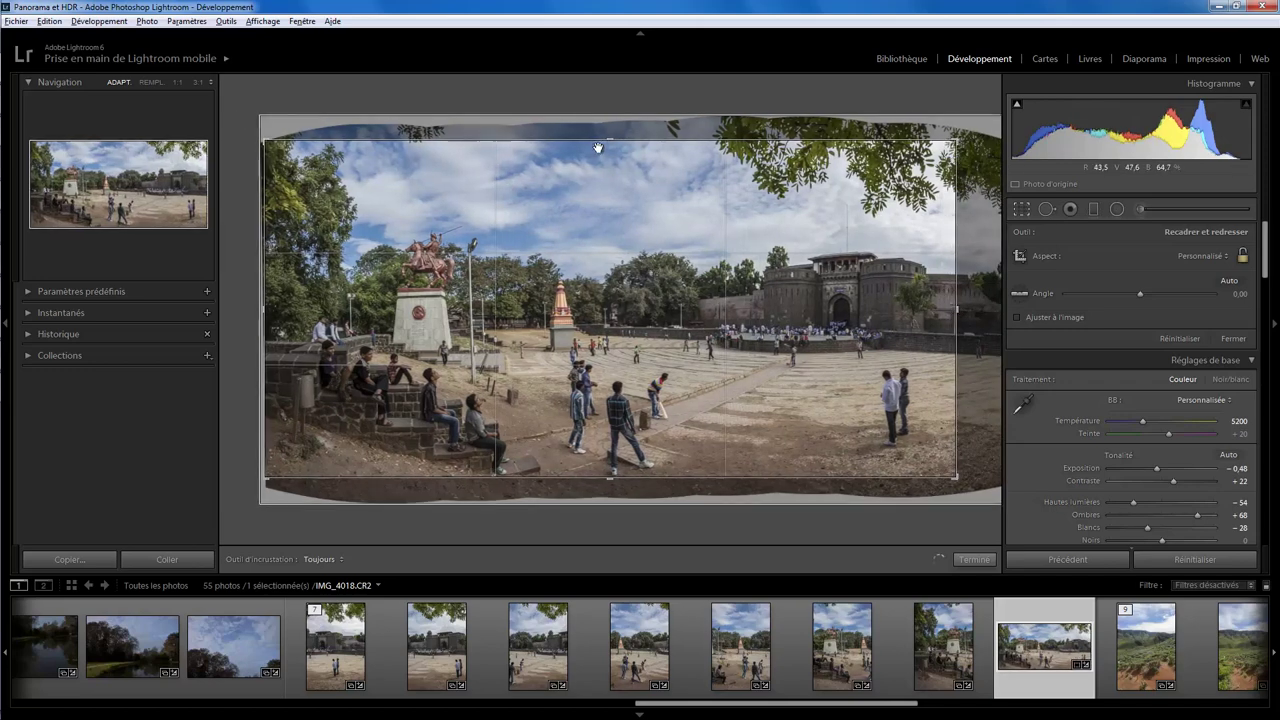
left_click_drag(266, 309, 272, 311)
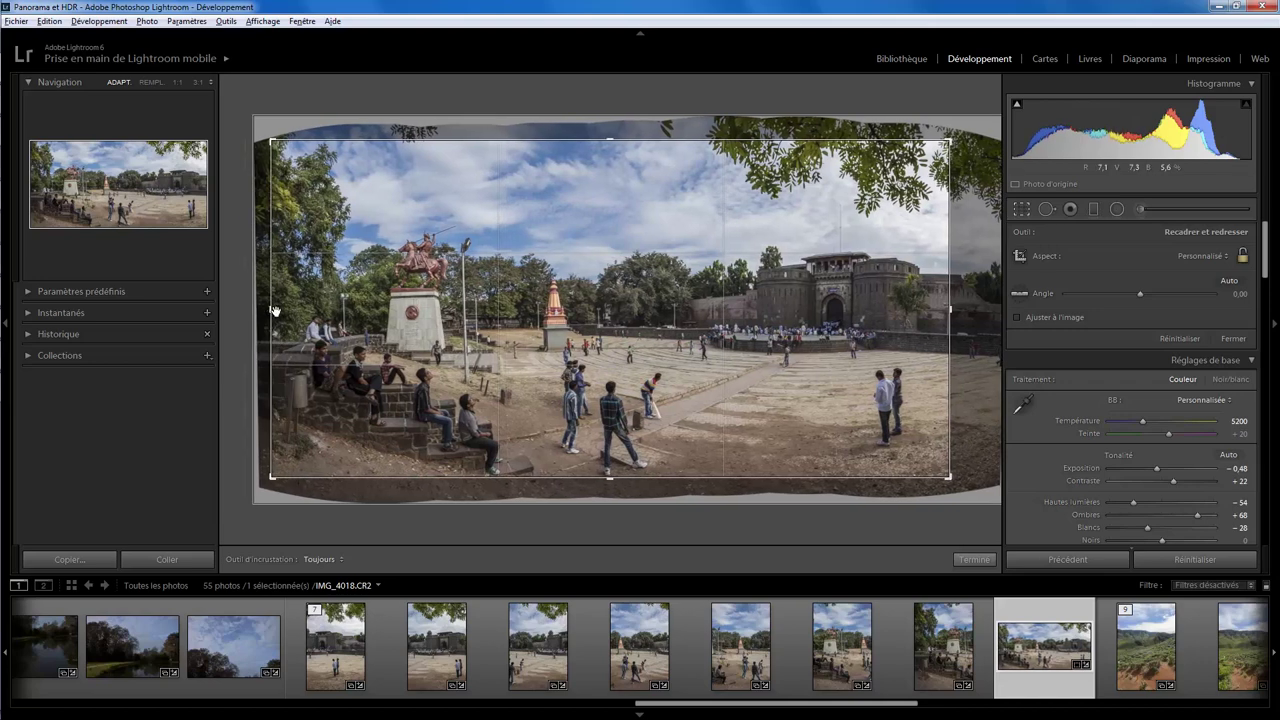
left_click_drag(610, 477, 611, 489)
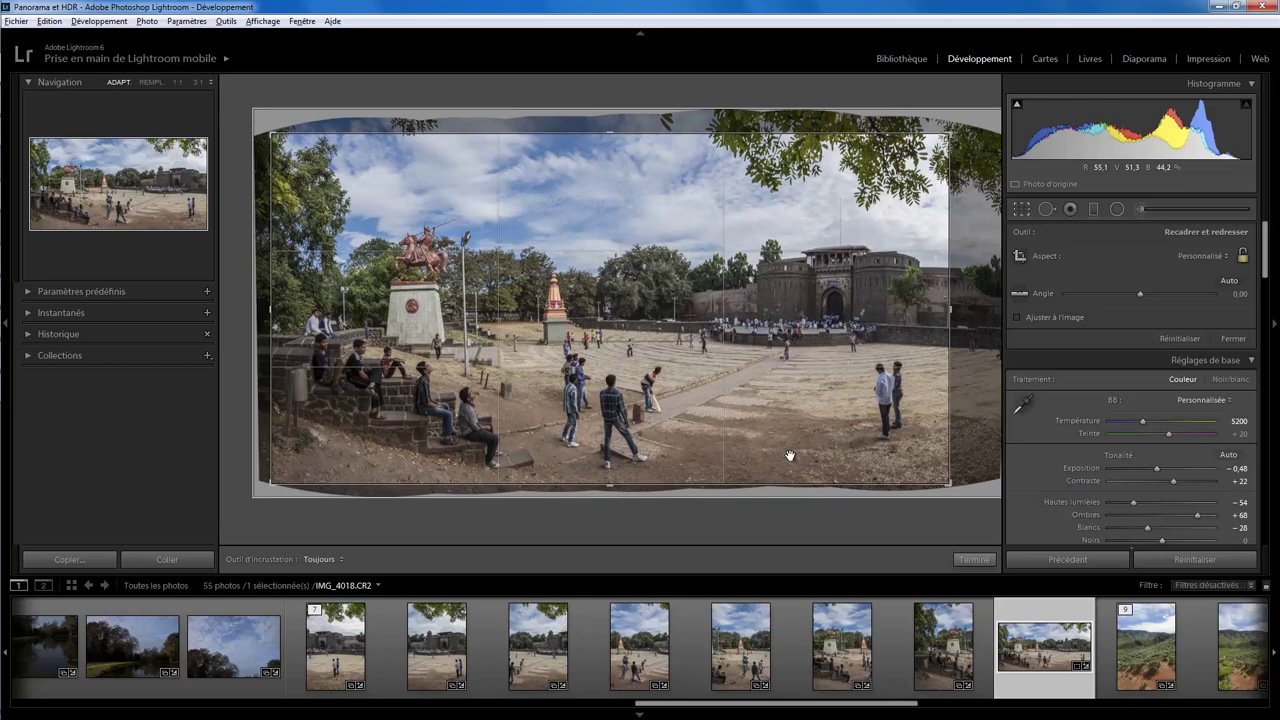
left_click(982, 563)
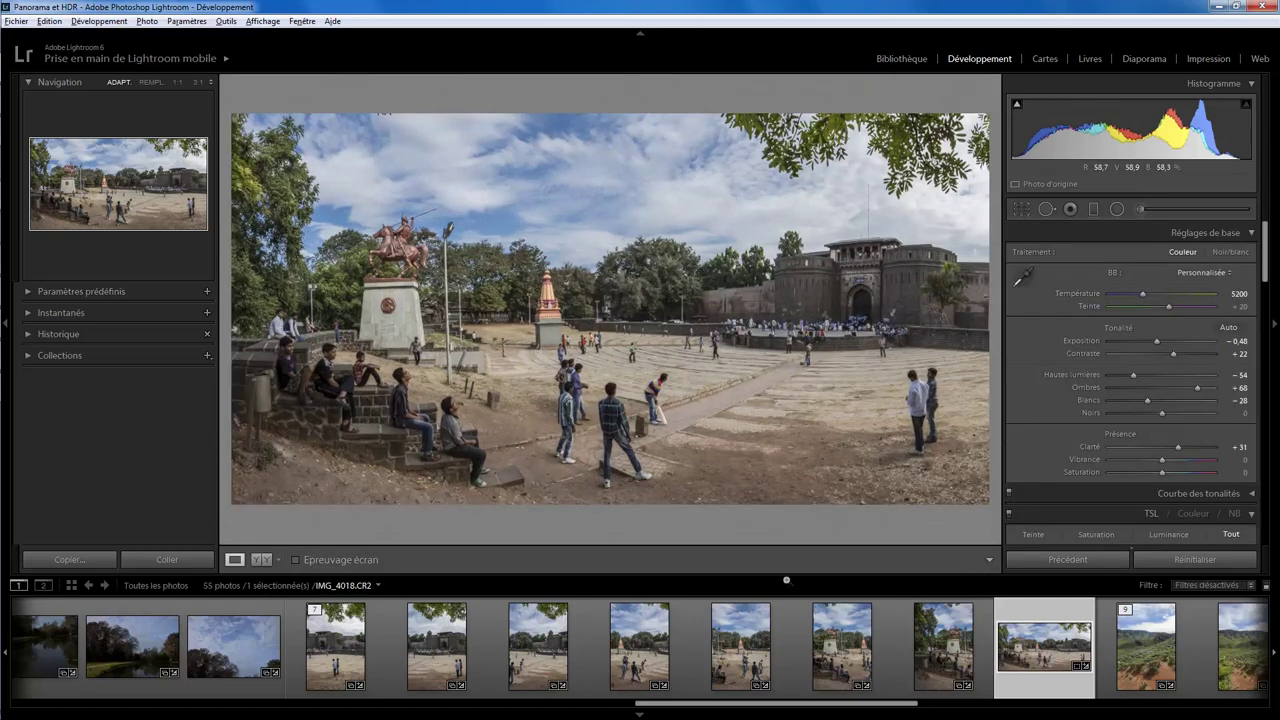
- Step through seven Chambord château shots in the filmstrip, then return to the first one
left_click_drag(863, 706, 195, 704)
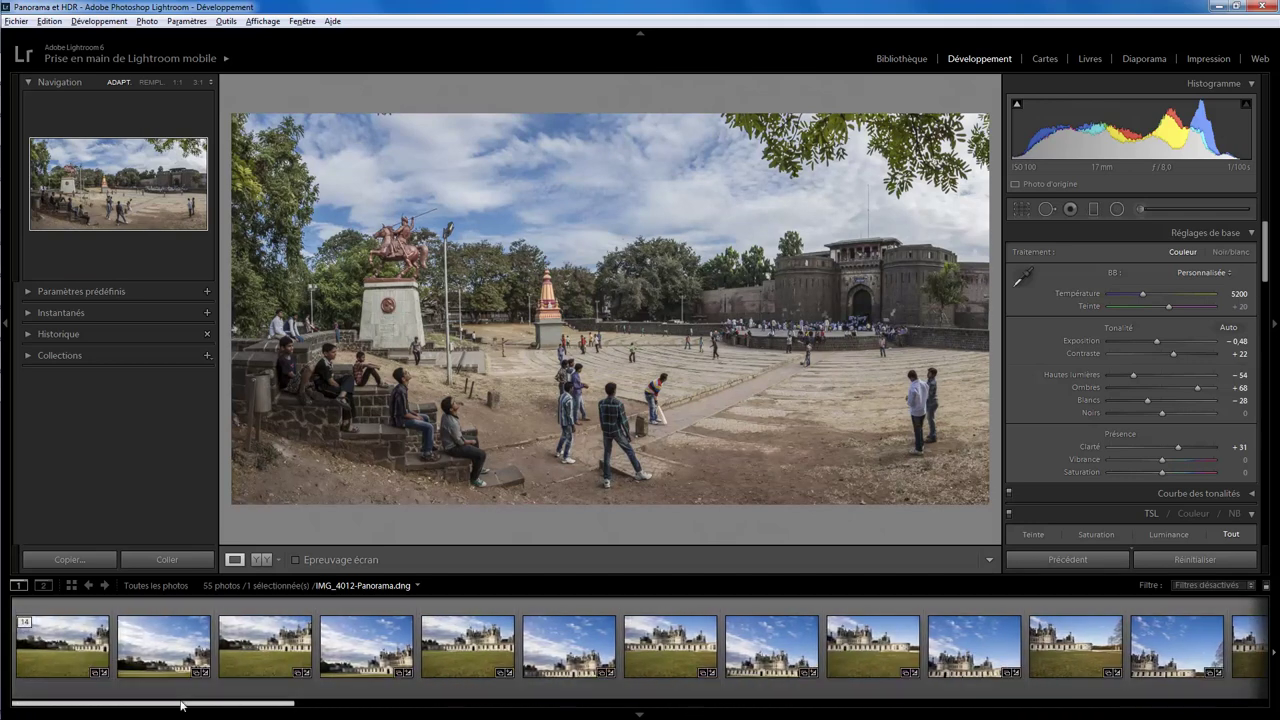
left_click(80, 638)
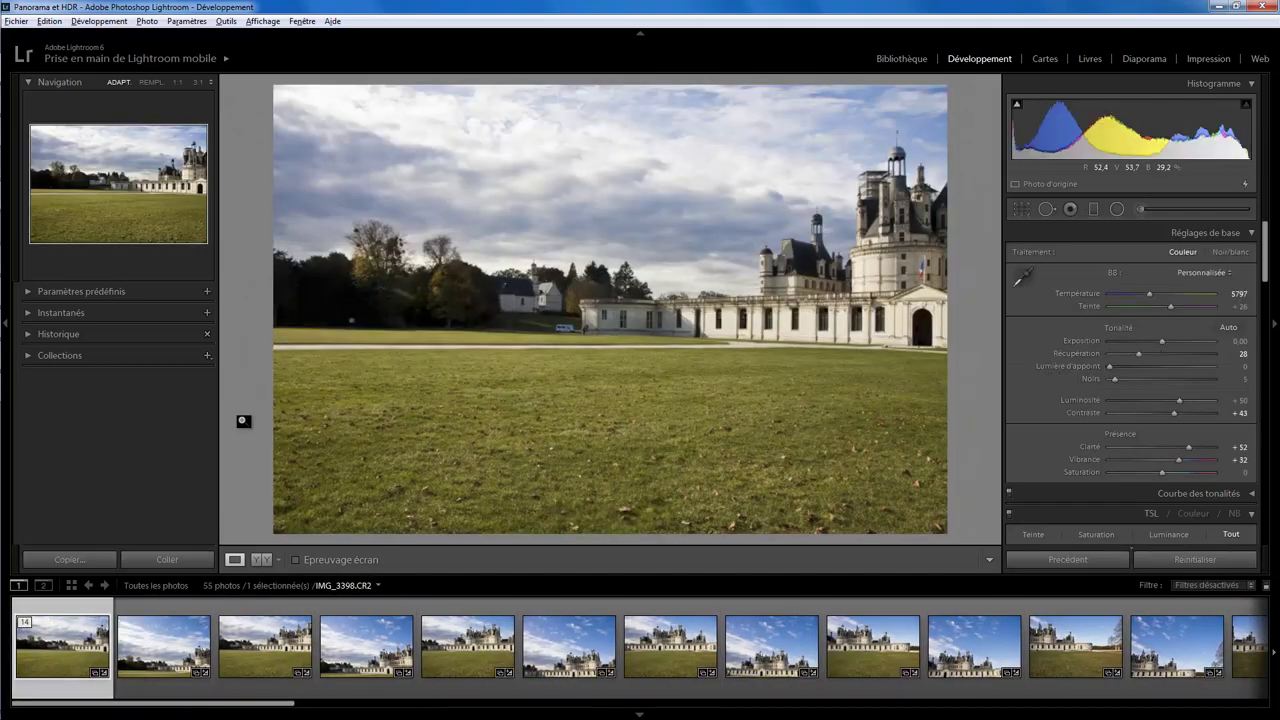
mouse_move(163, 646)
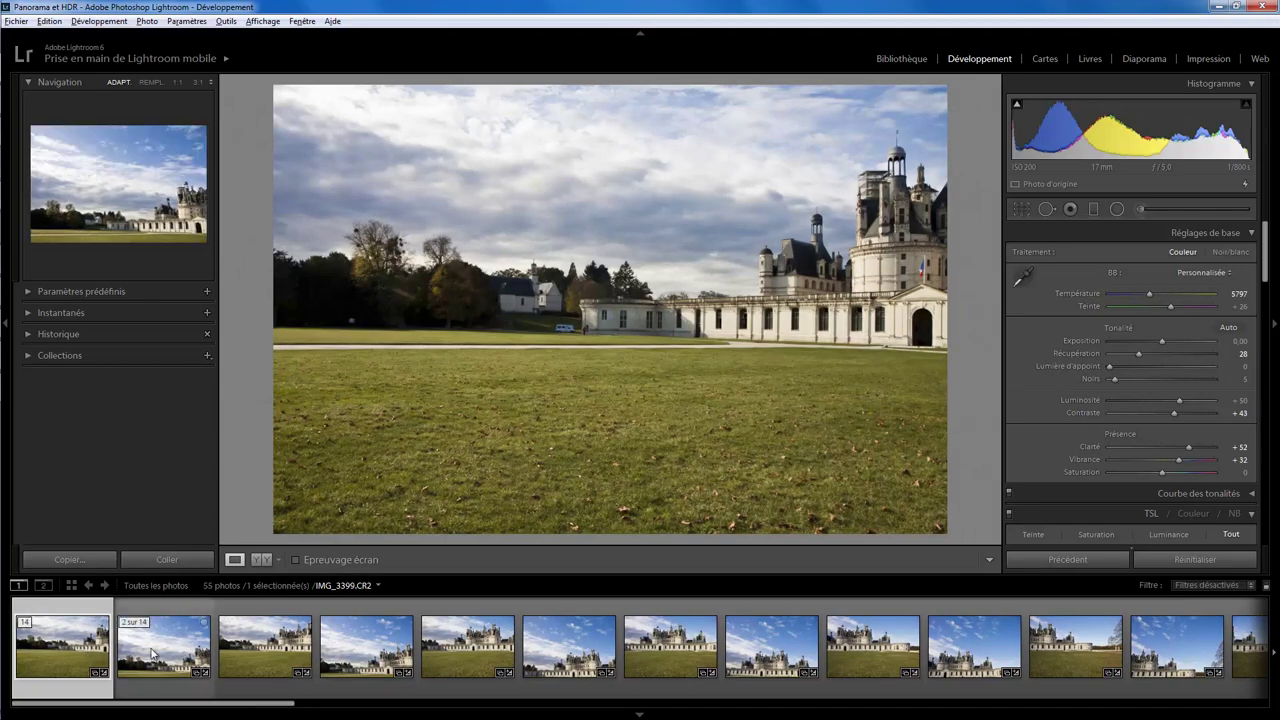
left_click(153, 654)
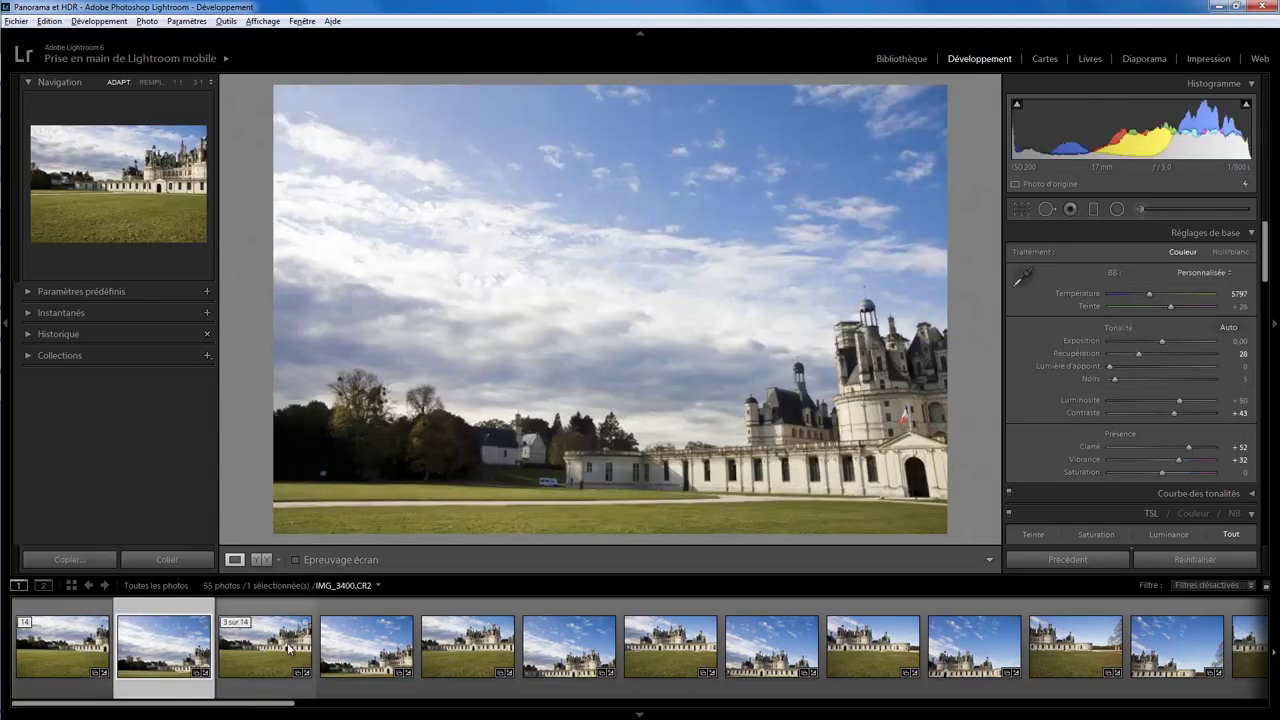
left_click(288, 648)
left_click(366, 650)
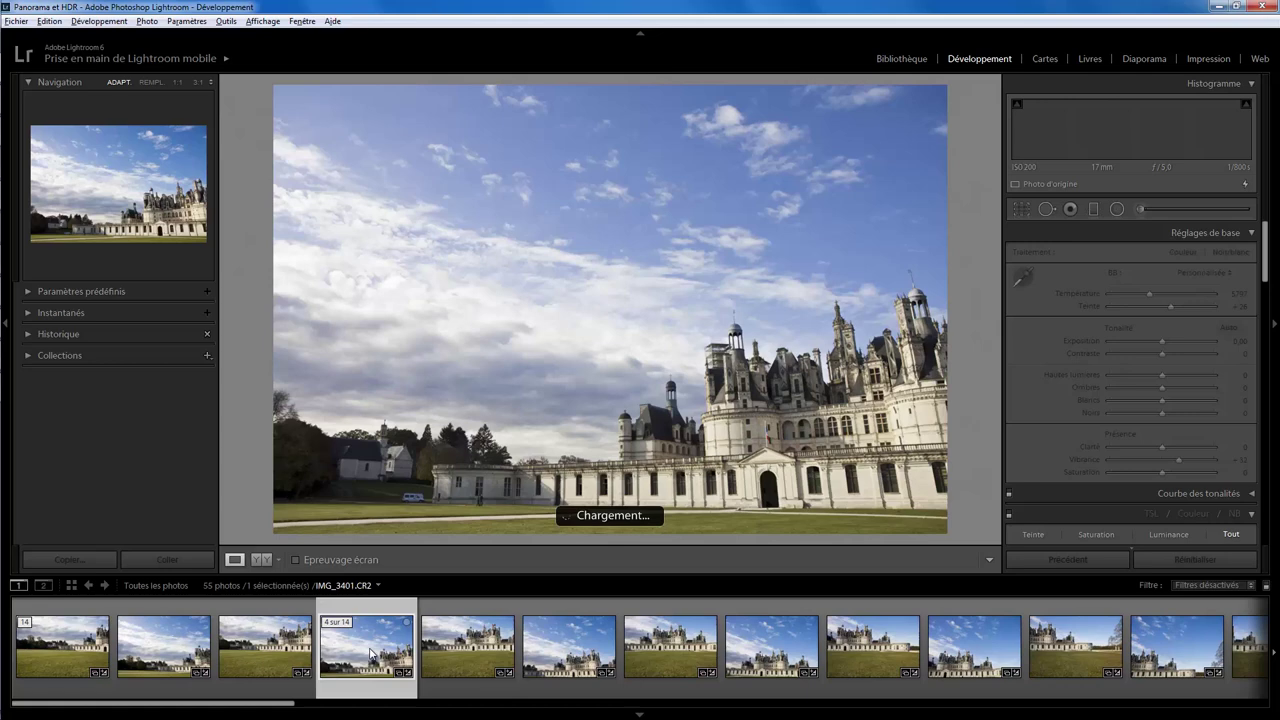
left_click(457, 654)
left_click(570, 650)
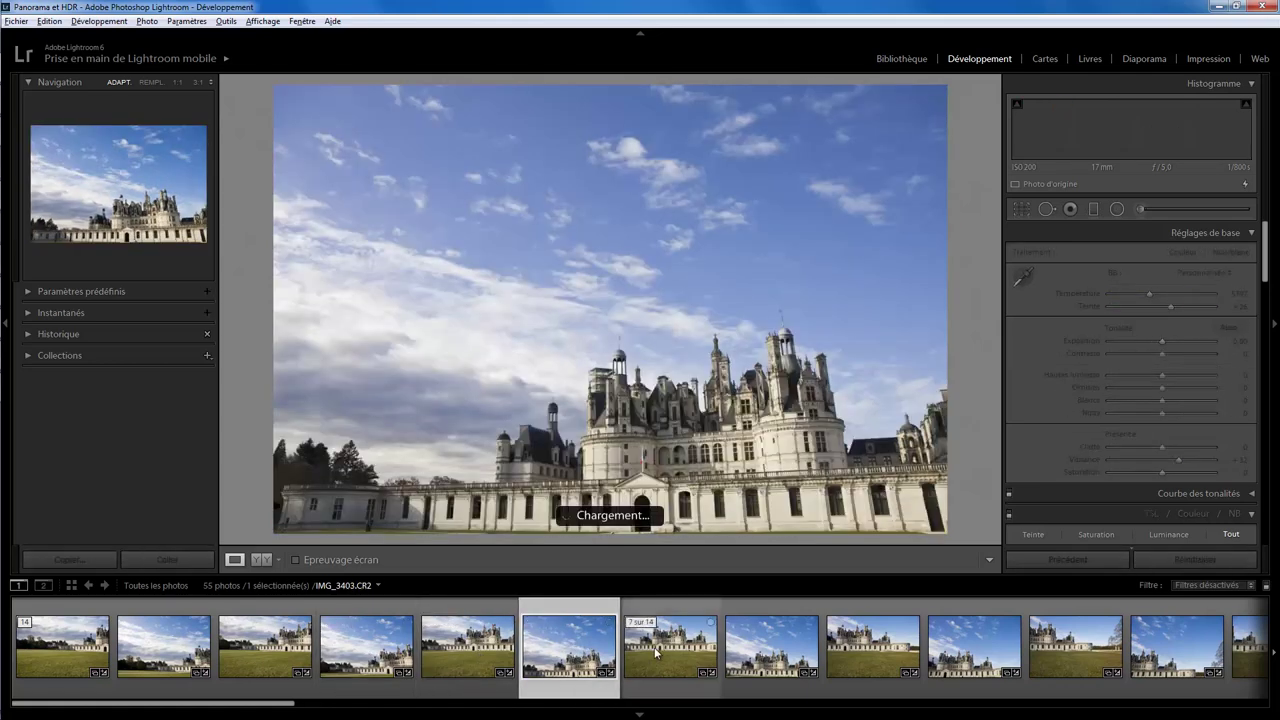
left_click(654, 647)
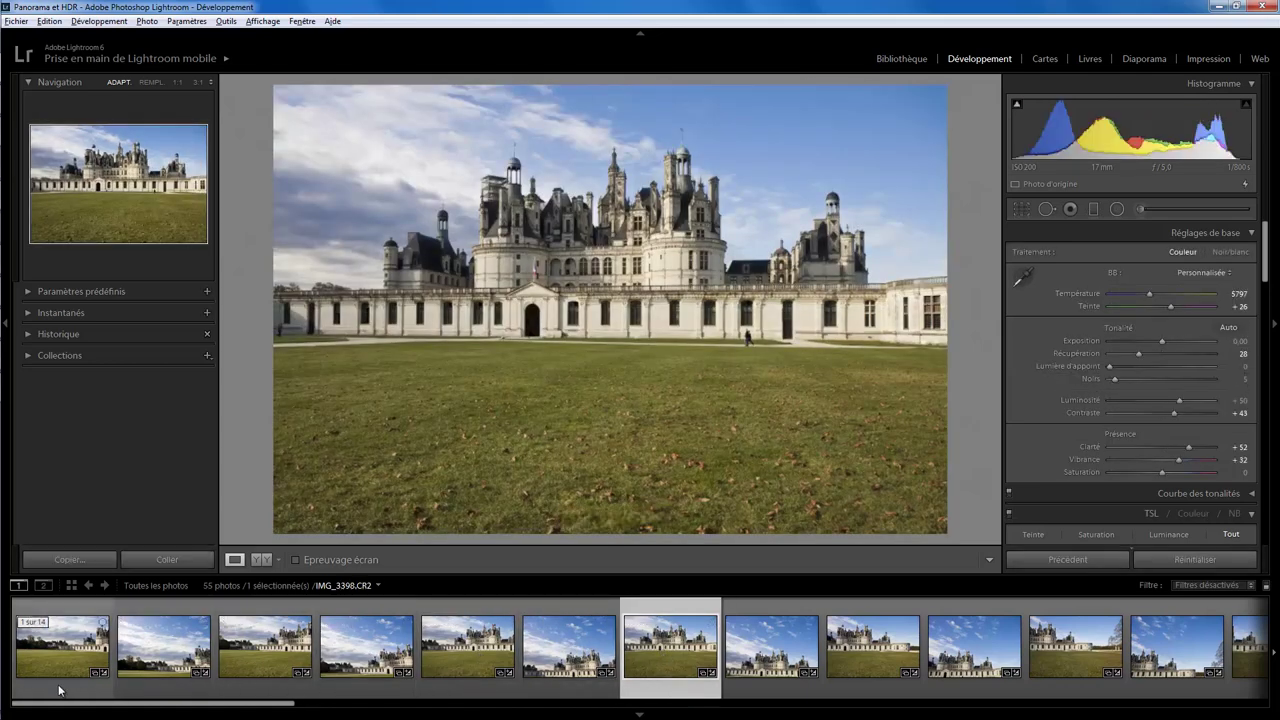
left_click(58, 690)
left_click_drag(109, 705, 262, 706)
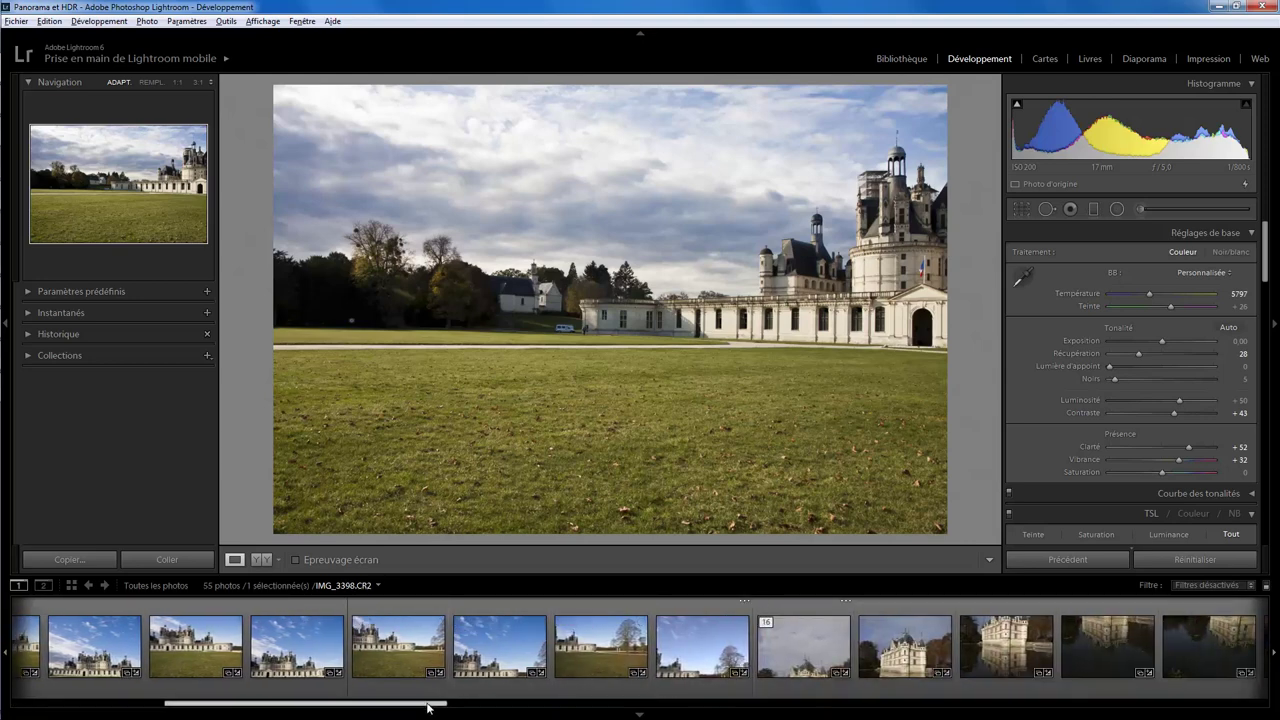
left_click_drag(427, 707, 446, 707)
- Range-select the 14 Chambord shots and start a Fusion de photos > Panorama merge
left_click(611, 649, "shift")
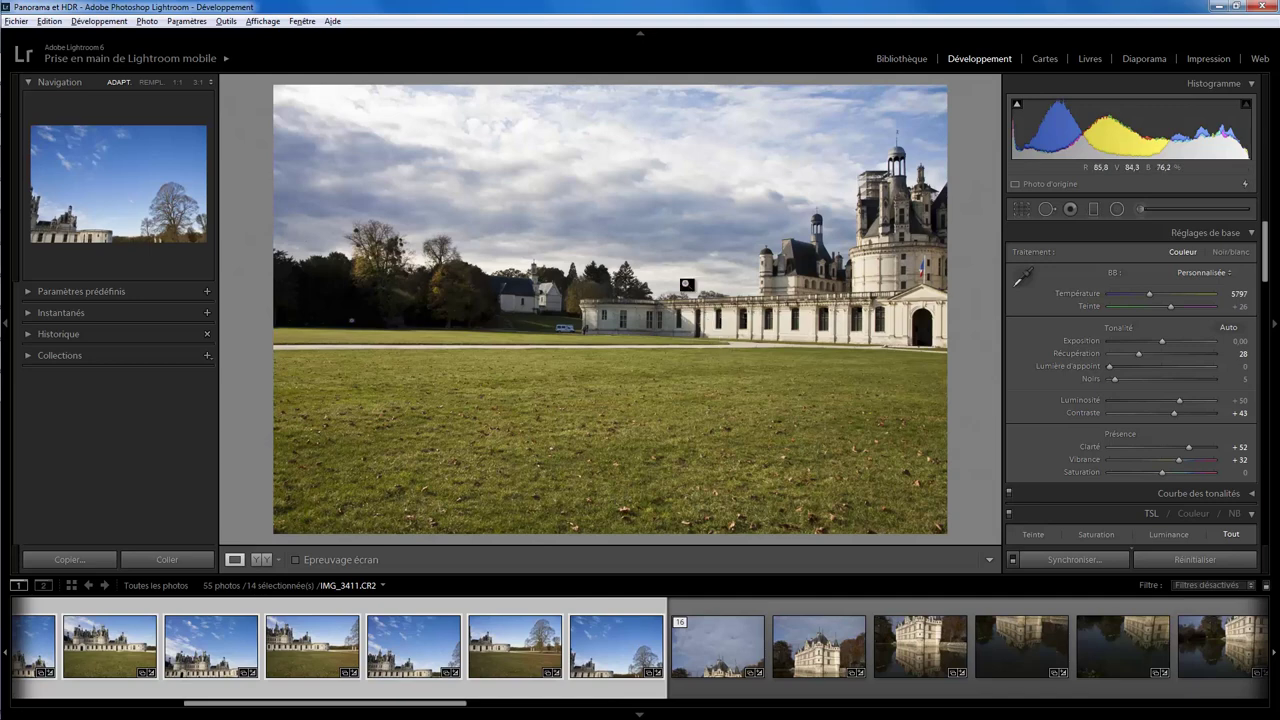
right_click(427, 620)
mouse_move(480, 312)
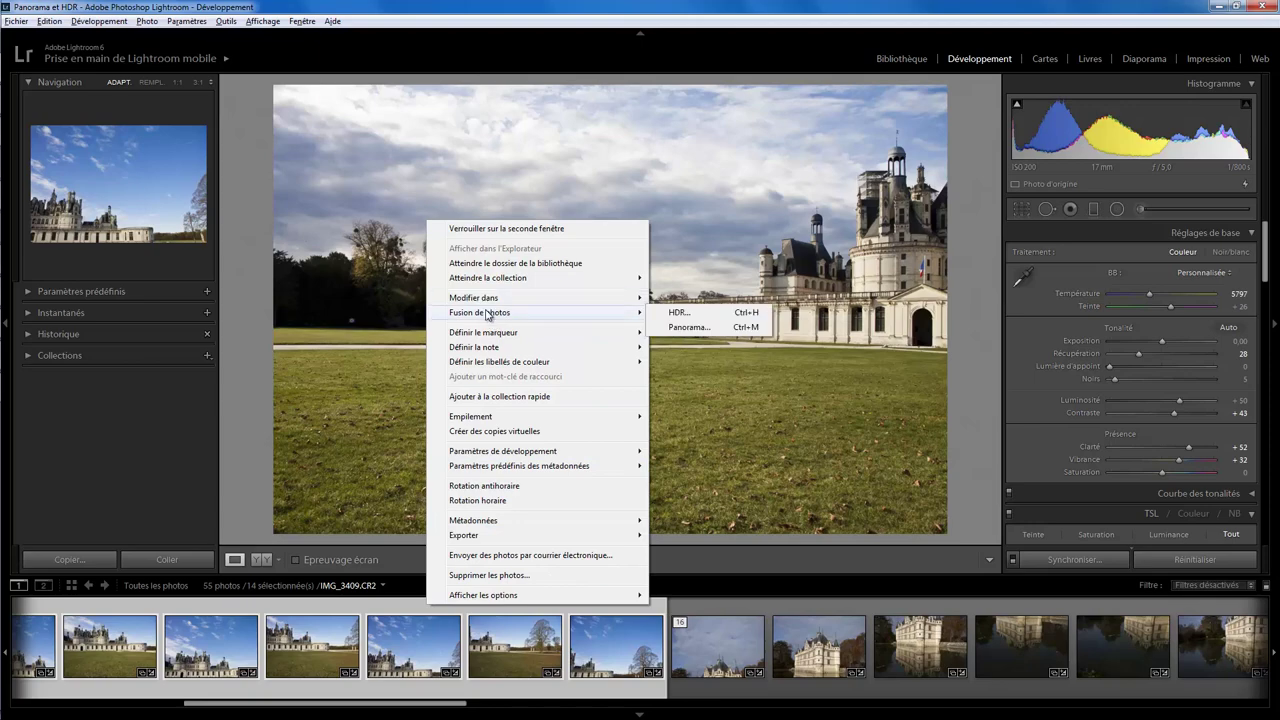
left_click(700, 328)
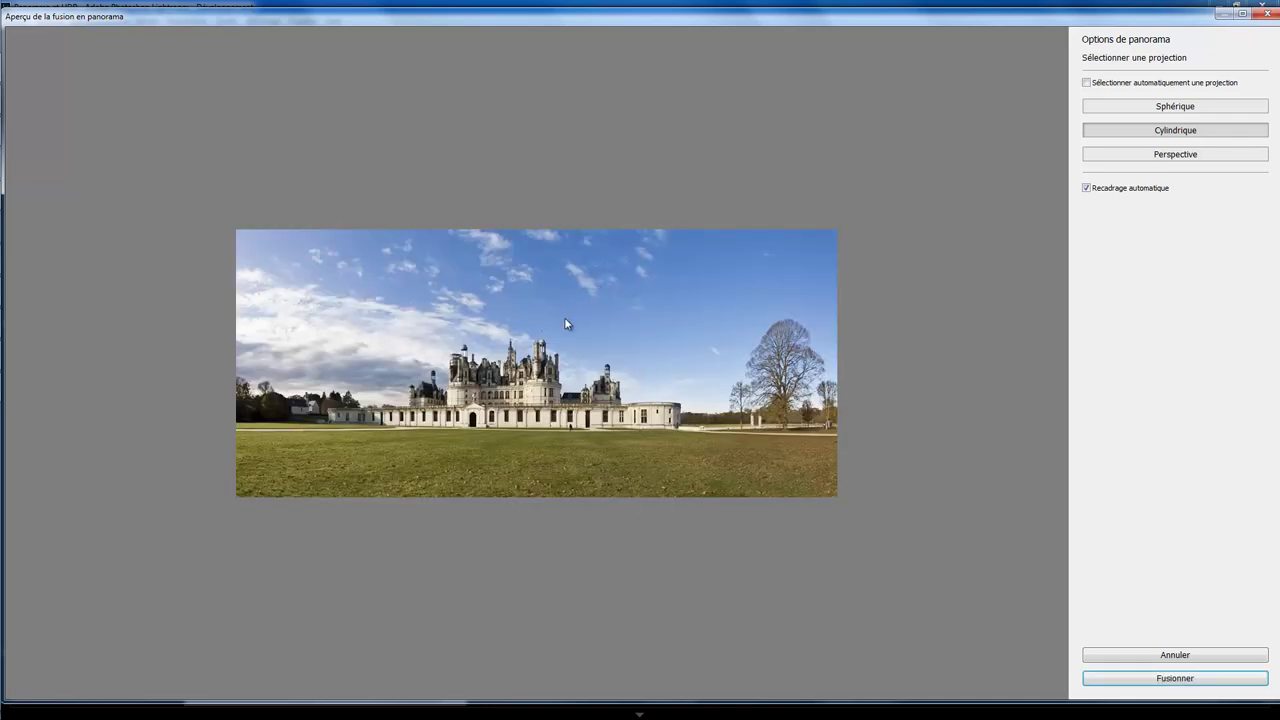
- Use Sphérique projection and, after comparing, leave Recadrage automatique unchecked
left_click(1162, 106)
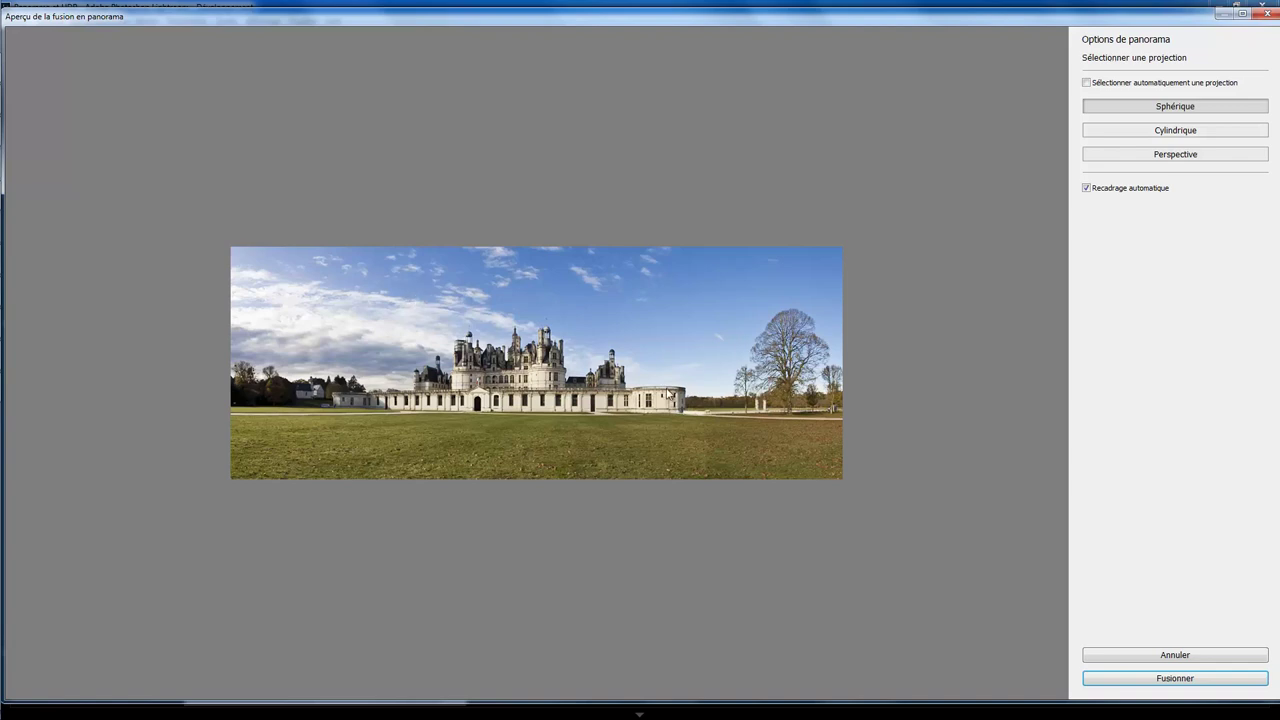
left_click(1108, 193)
left_click(1108, 193)
left_click(1108, 193)
left_click(1108, 193)
left_click(1108, 193)
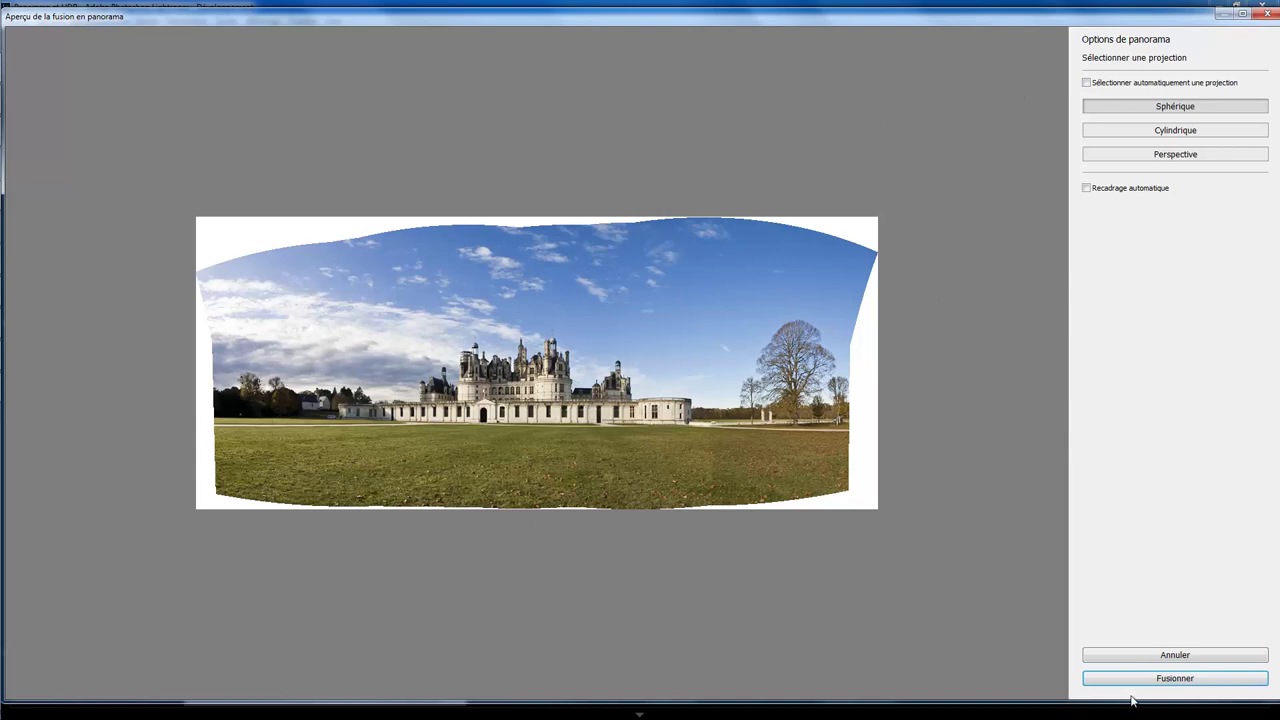
- Merge the Chambord panorama and open IMG_3398-Panorama.dng from the filmstrip
left_click(1167, 681)
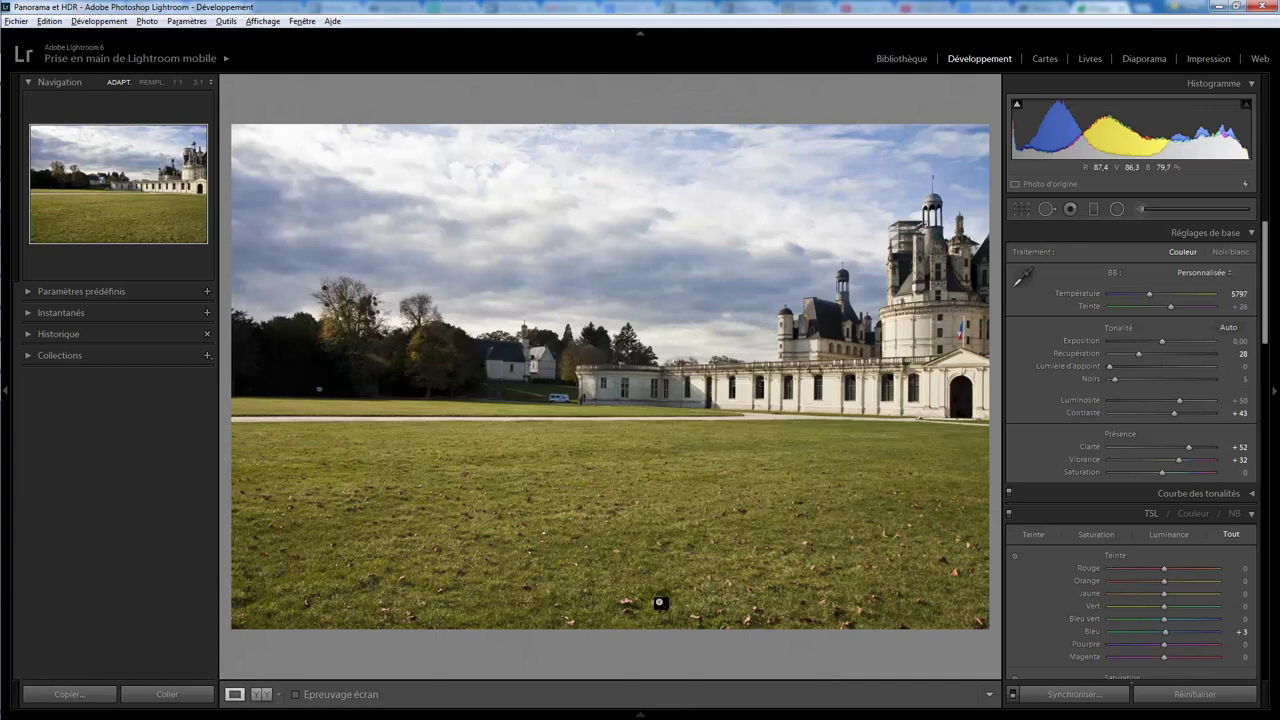
left_click(640, 712)
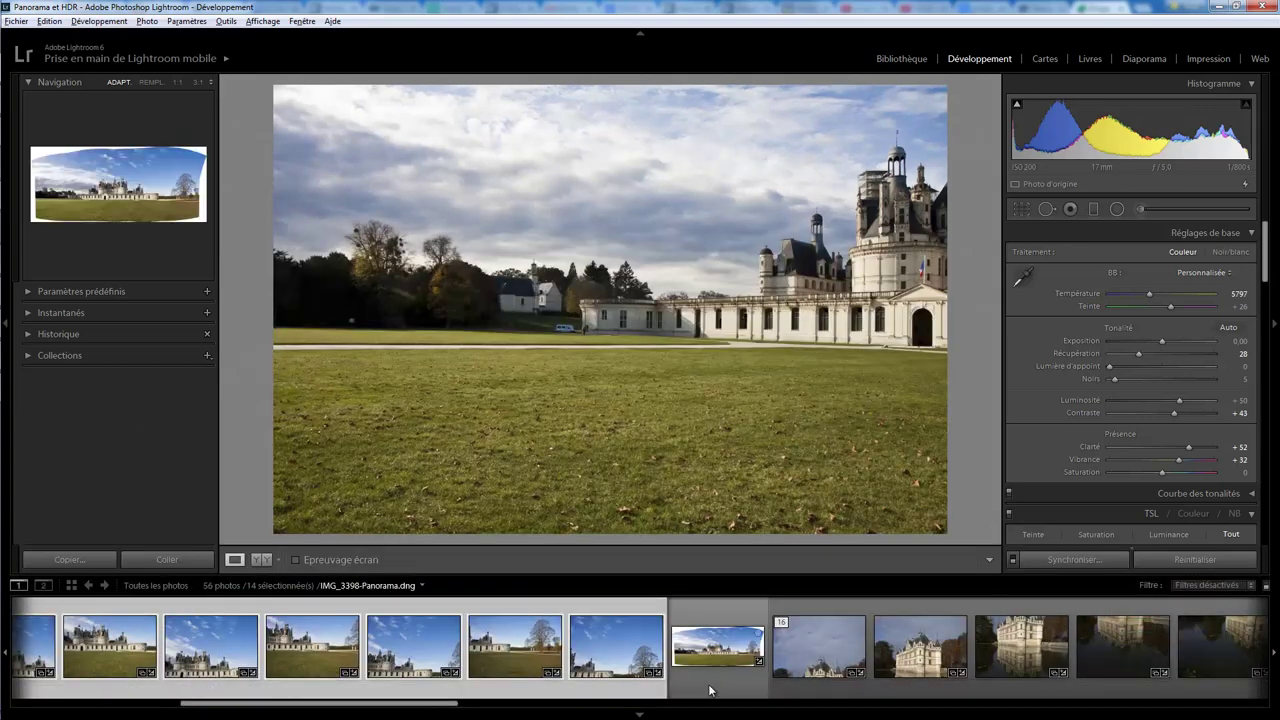
left_click(711, 683)
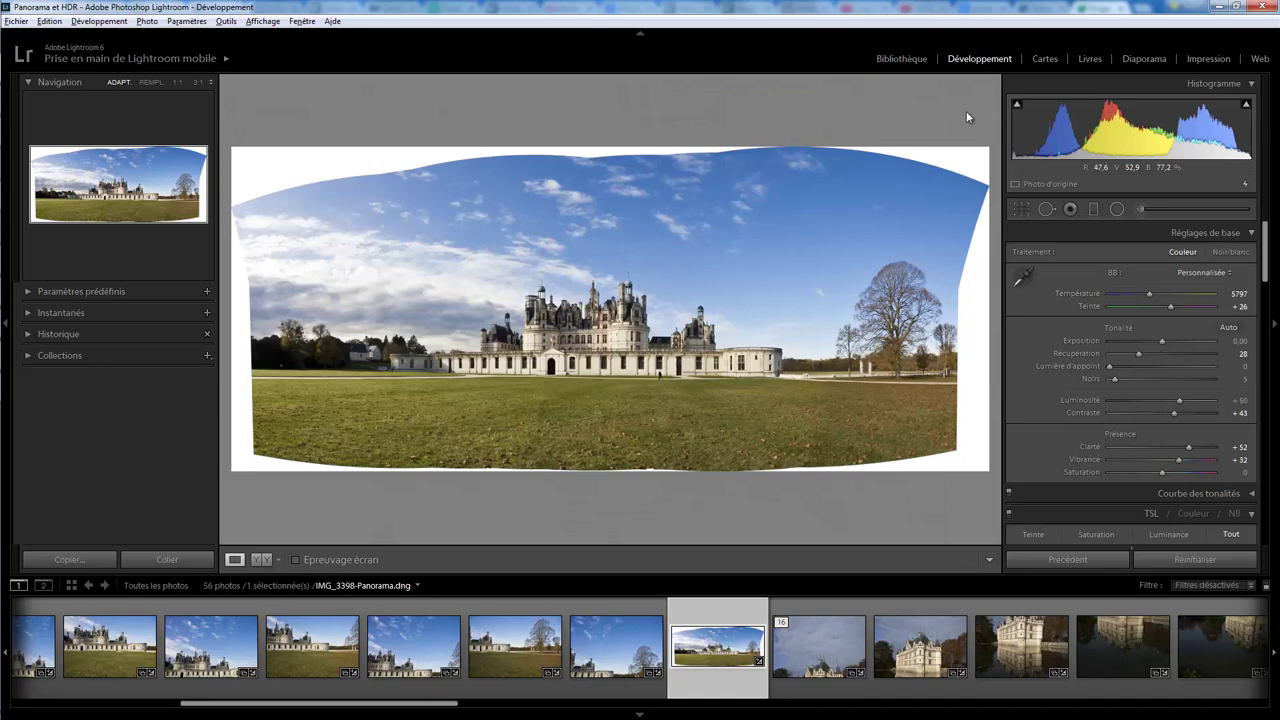
- Show the merged Chambord panorama in the Library and zoom it to 1:1
left_click(898, 60)
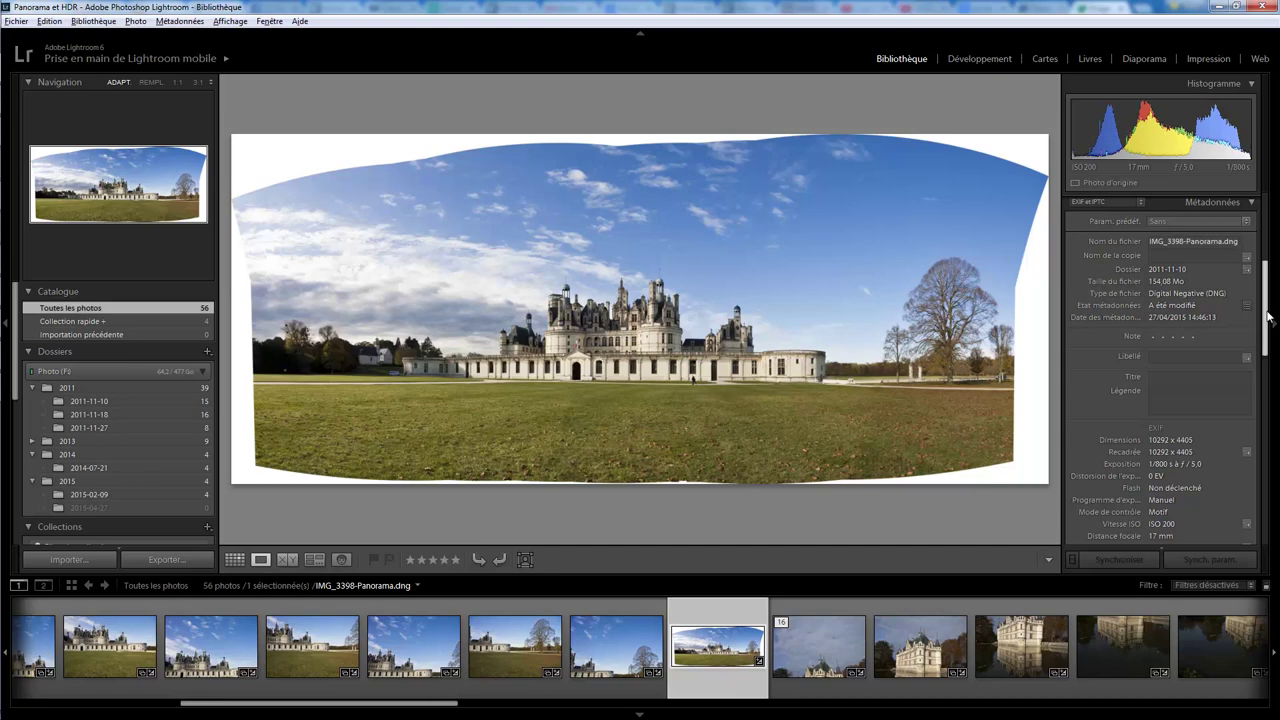
left_click_drag(1268, 318, 1266, 325)
scroll(1266, 323, "up", 2)
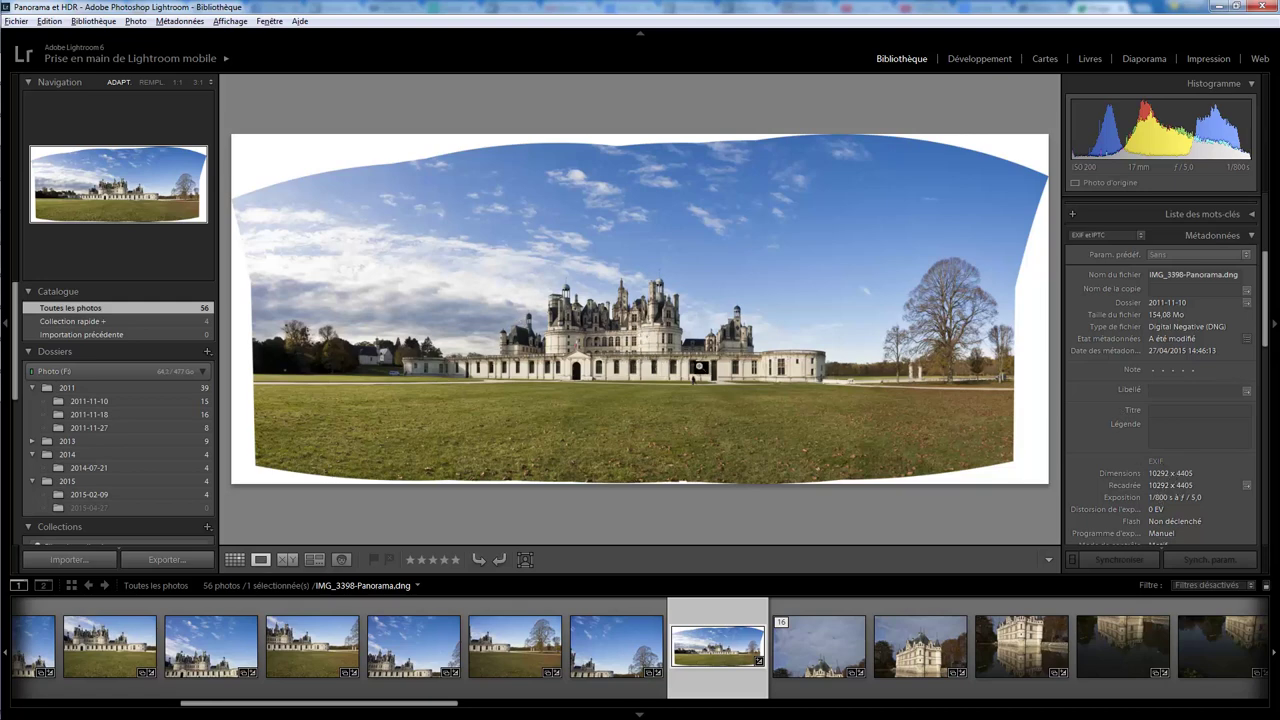
left_click(519, 370)
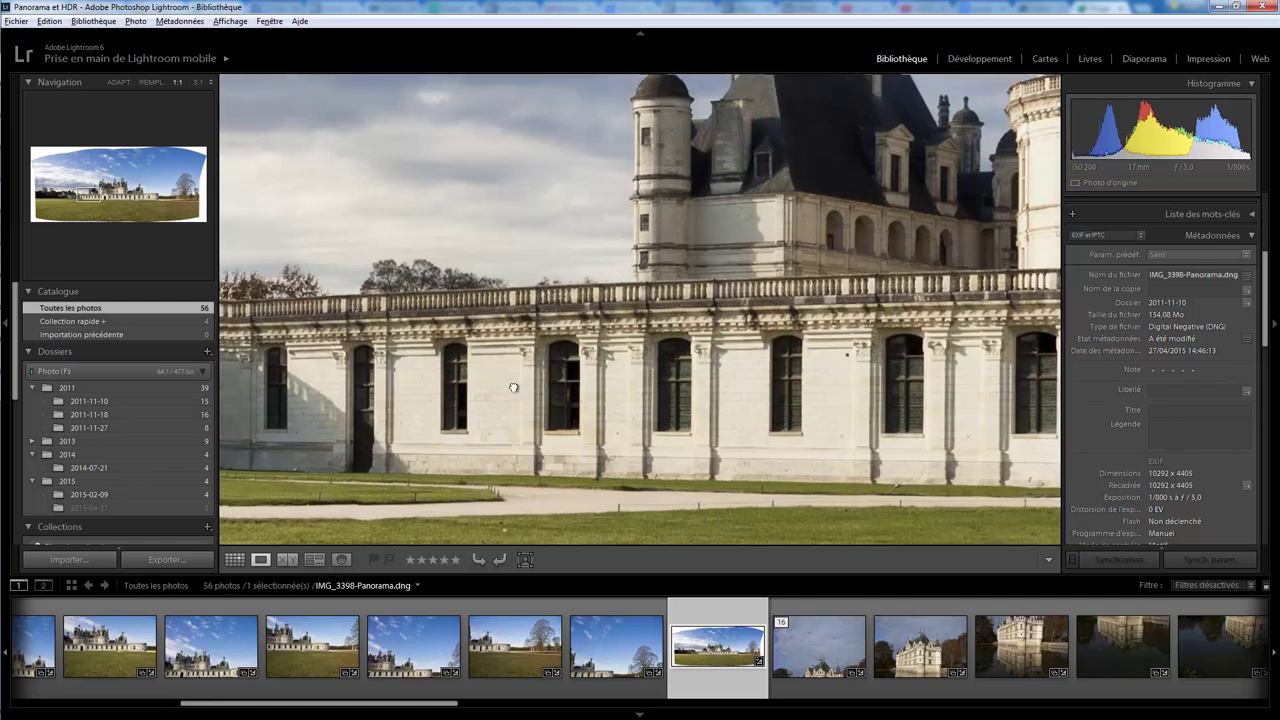
- Pan at 1:1 across the château's flag tower, arched-window wing, lantern tower and round tower
mouse_move(511, 372)
left_mouse_down()
mouse_move(786, 397)
mouse_move(597, 357)
mouse_move(413, 397)
left_mouse_up()
left_click_drag(787, 385, 402, 382)
left_click_drag(852, 375, 500, 390)
left_click_drag(850, 400, 690, 360)
left_click_drag(851, 440, 676, 266)
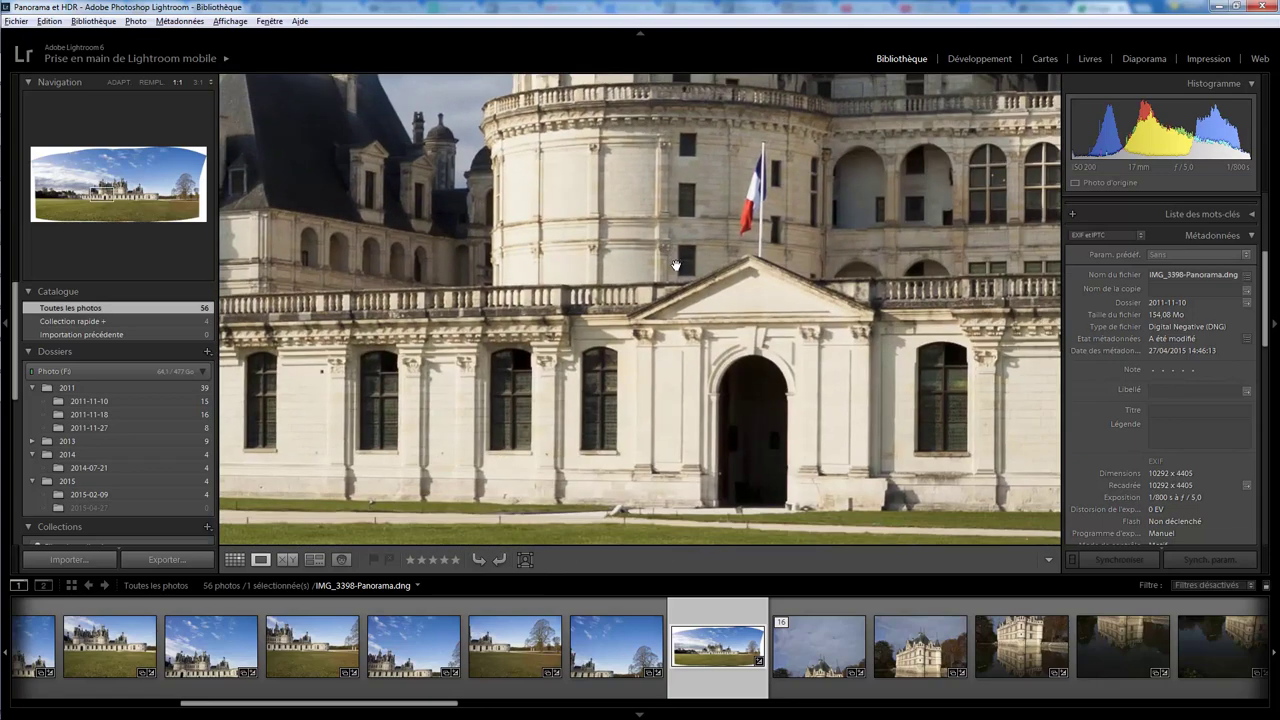
left_click_drag(867, 403, 541, 402)
left_click_drag(860, 211, 754, 473)
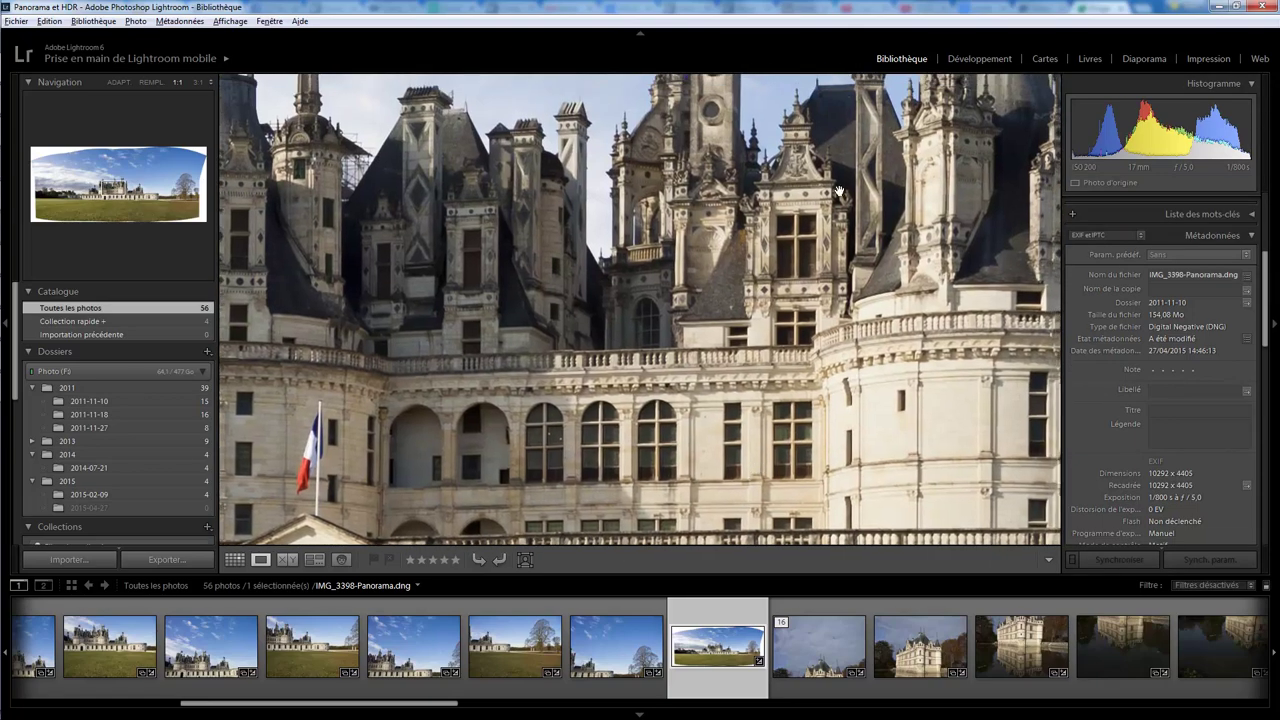
left_click_drag(754, 300, 754, 470)
left_click_drag(950, 355, 603, 355)
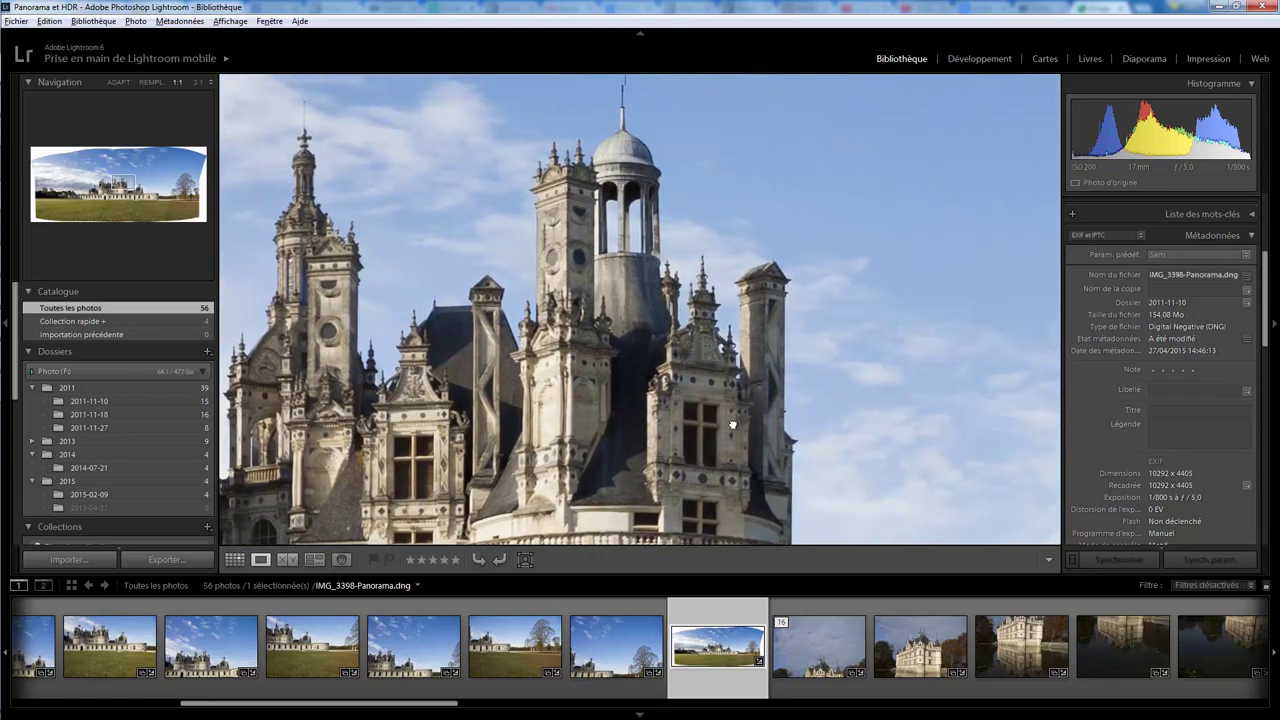
left_click_drag(734, 425, 740, 235)
left_click_drag(722, 370, 465, 251)
left_click_drag(856, 336, 671, 281)
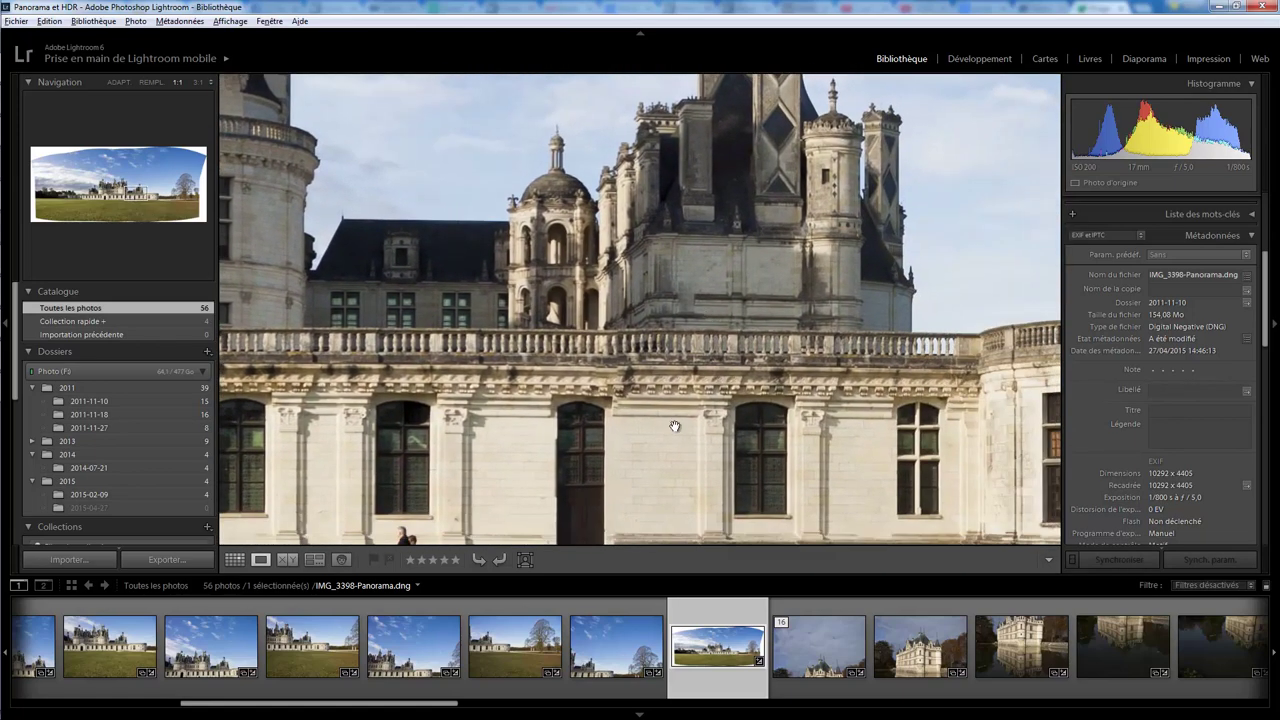
left_click_drag(675, 427, 678, 343)
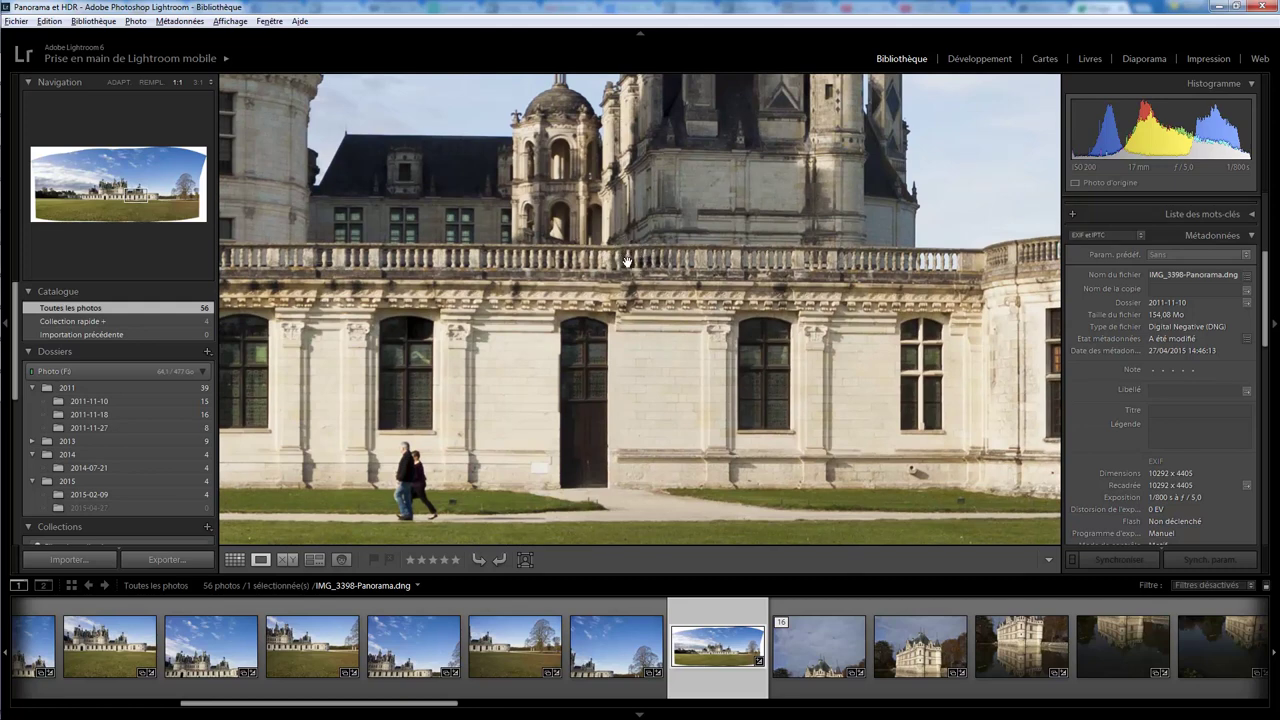
- Pan along the façade, balustrade and round wing to the door and the two walkers
left_click_drag(622, 267, 644, 247)
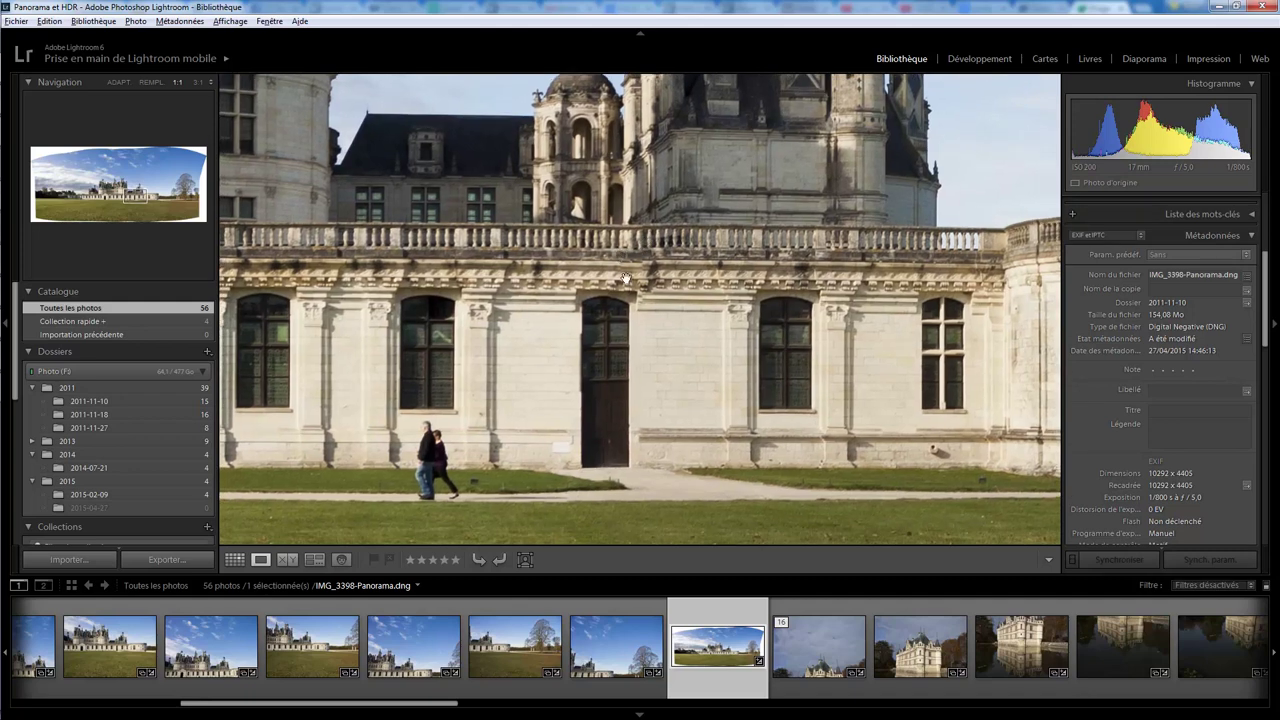
left_click_drag(652, 341, 679, 346)
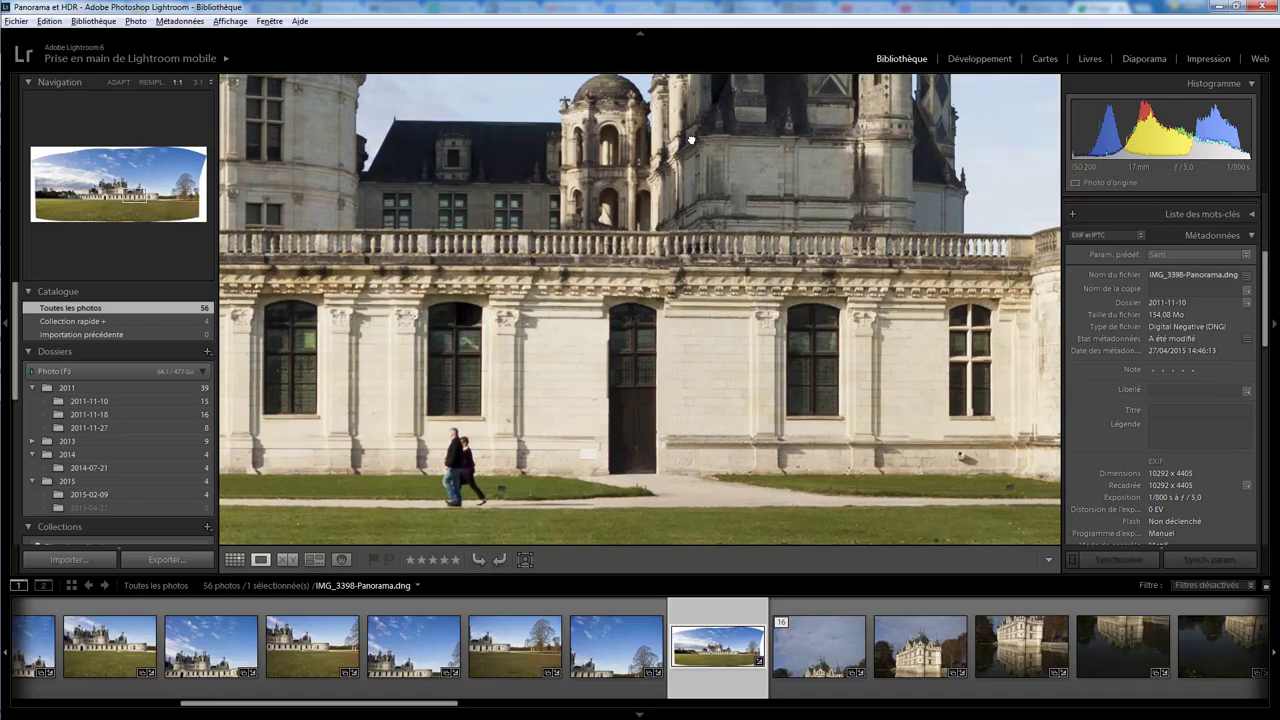
left_click_drag(692, 139, 670, 400)
left_click_drag(822, 395, 505, 231)
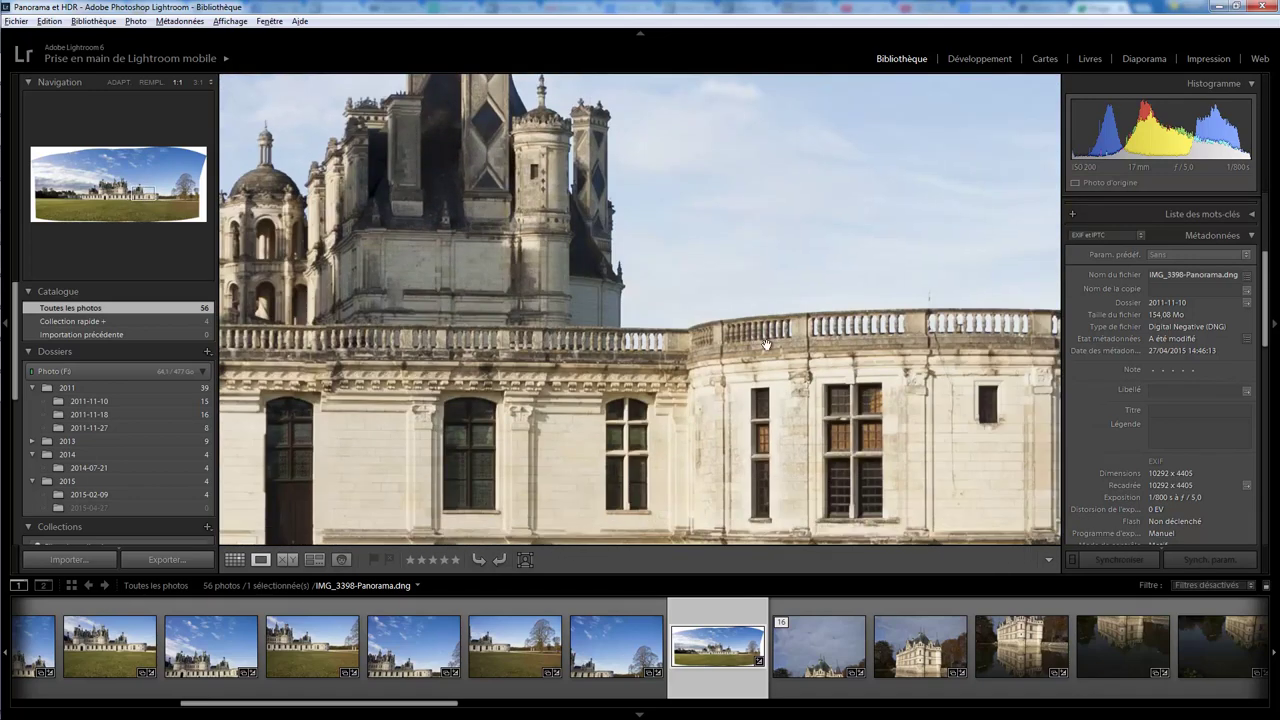
left_click_drag(796, 348, 696, 350)
mouse_move(900, 352)
left_mouse_down()
mouse_move(685, 352)
mouse_move(723, 205)
left_mouse_up()
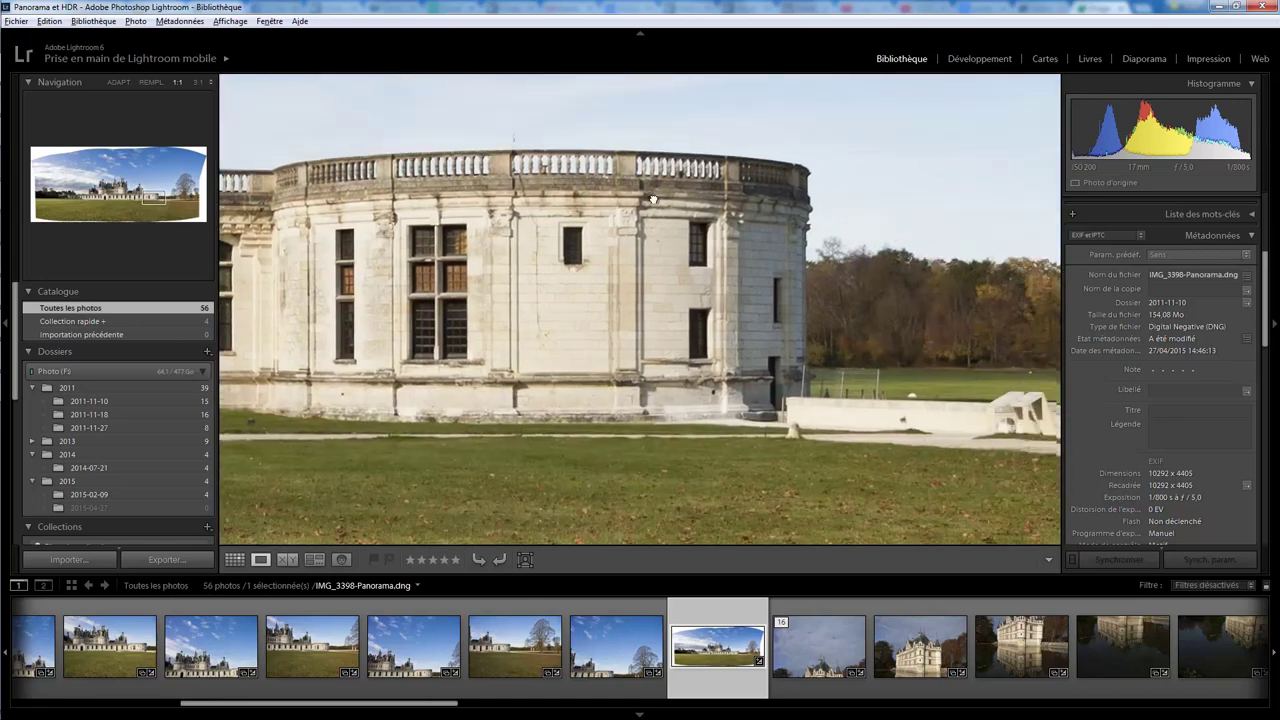
mouse_move(928, 377)
left_mouse_down()
mouse_move(896, 355)
mouse_move(540, 310)
left_mouse_up()
left_click_drag(430, 410, 730, 410)
left_click_drag(311, 294, 375, 298)
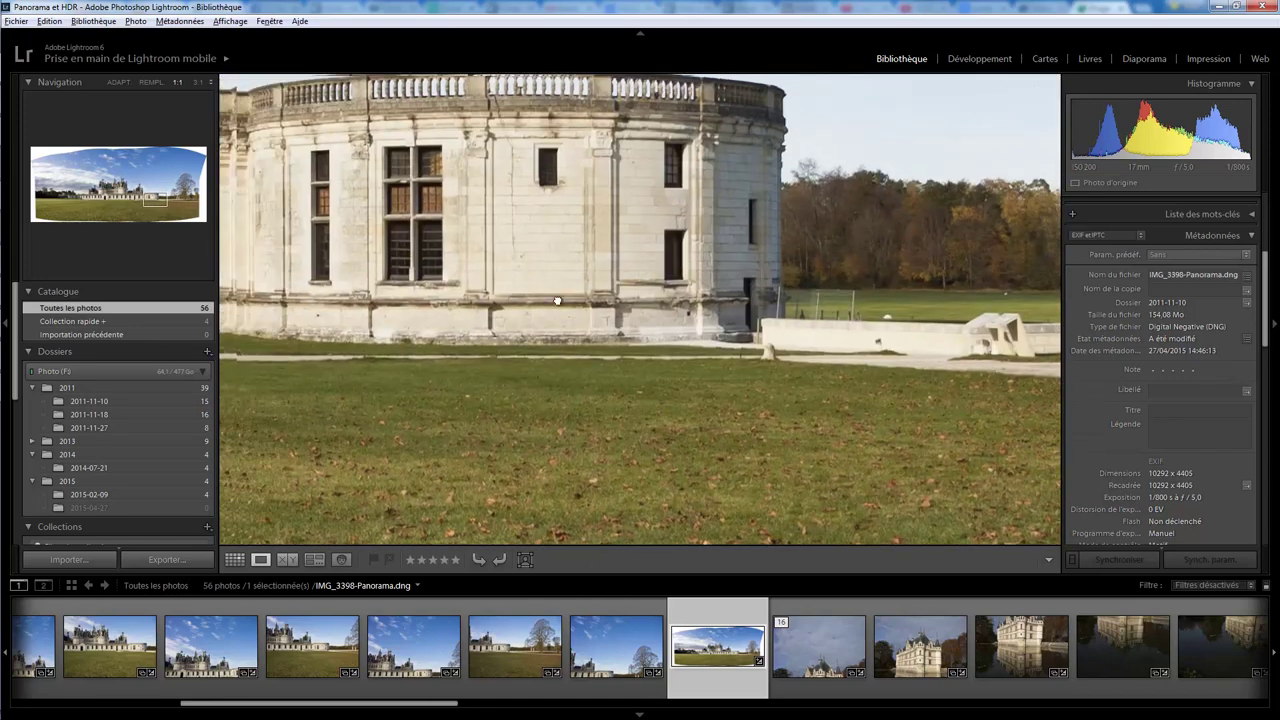
left_click_drag(365, 380, 764, 285)
left_click_drag(377, 349, 613, 375)
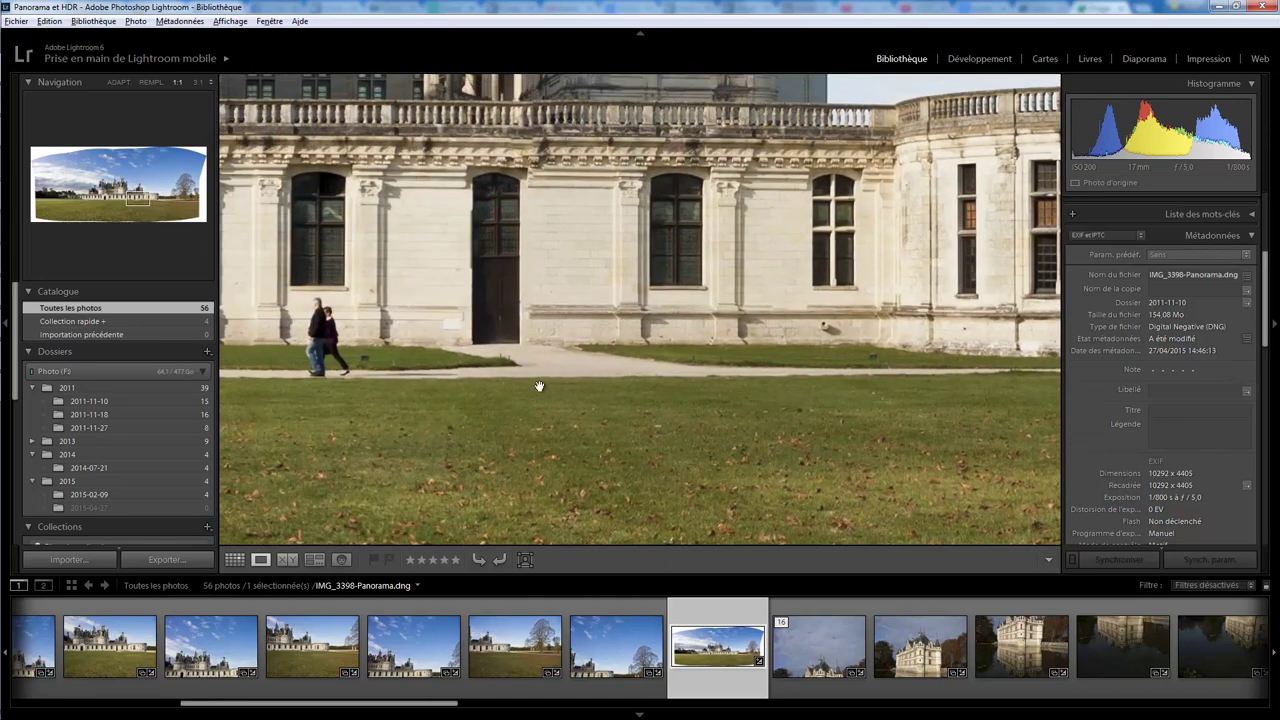
- Pan across the leaf-strewn lawn, then return to Fit view of the whole panorama
left_click_drag(534, 404, 560, 269)
left_click_drag(608, 382, 574, 209)
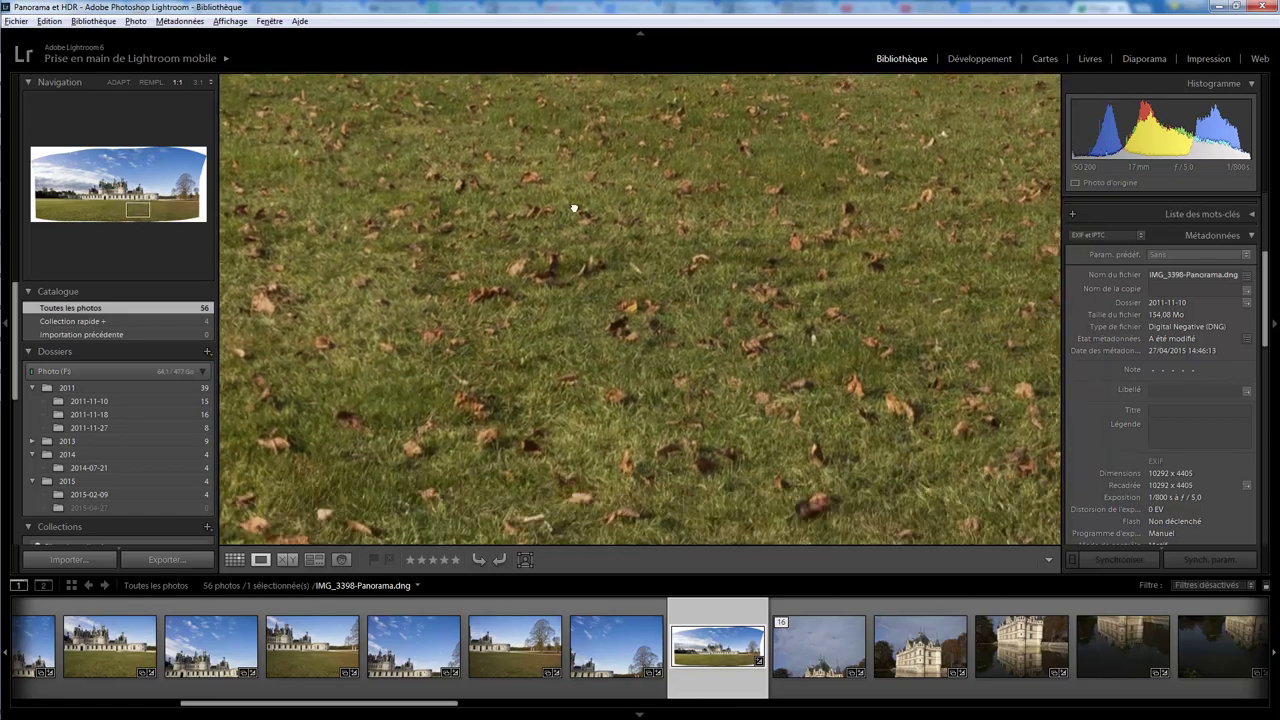
left_click_drag(776, 307, 420, 290)
mouse_move(875, 311)
left_mouse_down()
mouse_move(414, 334)
mouse_move(894, 328)
left_mouse_up()
left_click_drag(392, 343, 958, 306)
left_click_drag(442, 303, 963, 281)
left_click_drag(432, 283, 930, 280)
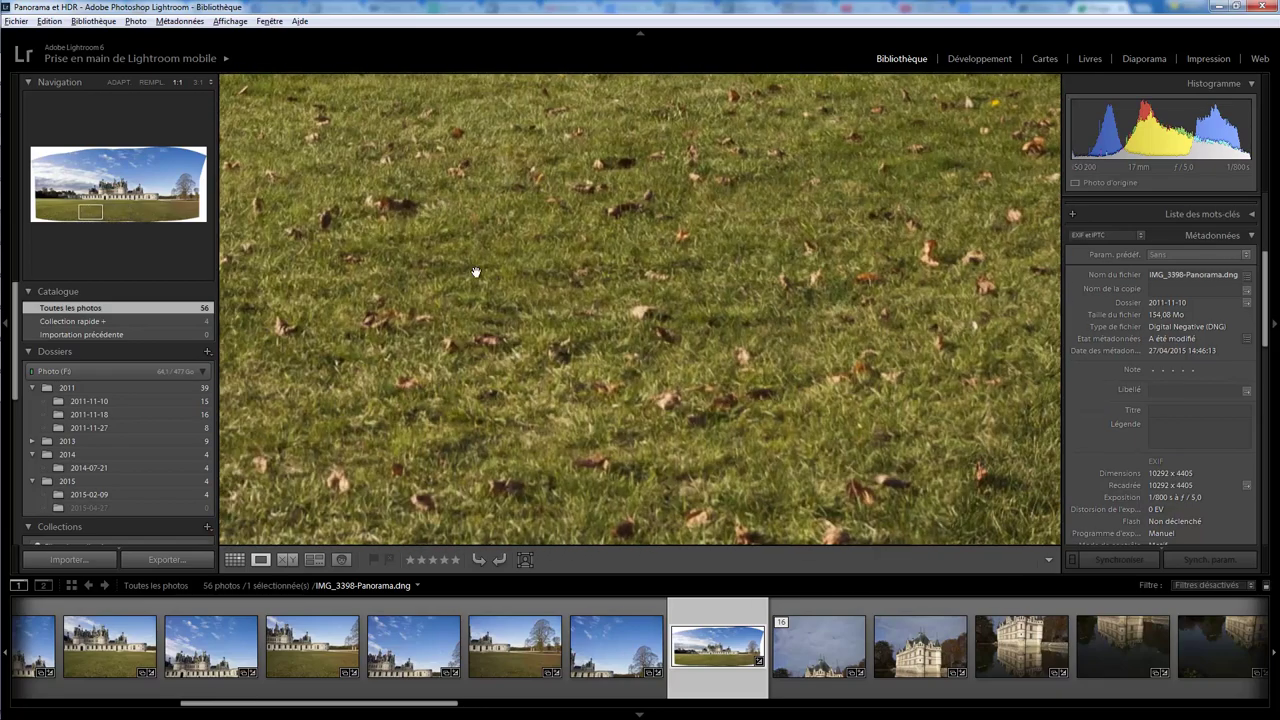
left_click_drag(532, 274, 677, 263)
left_click(677, 263)
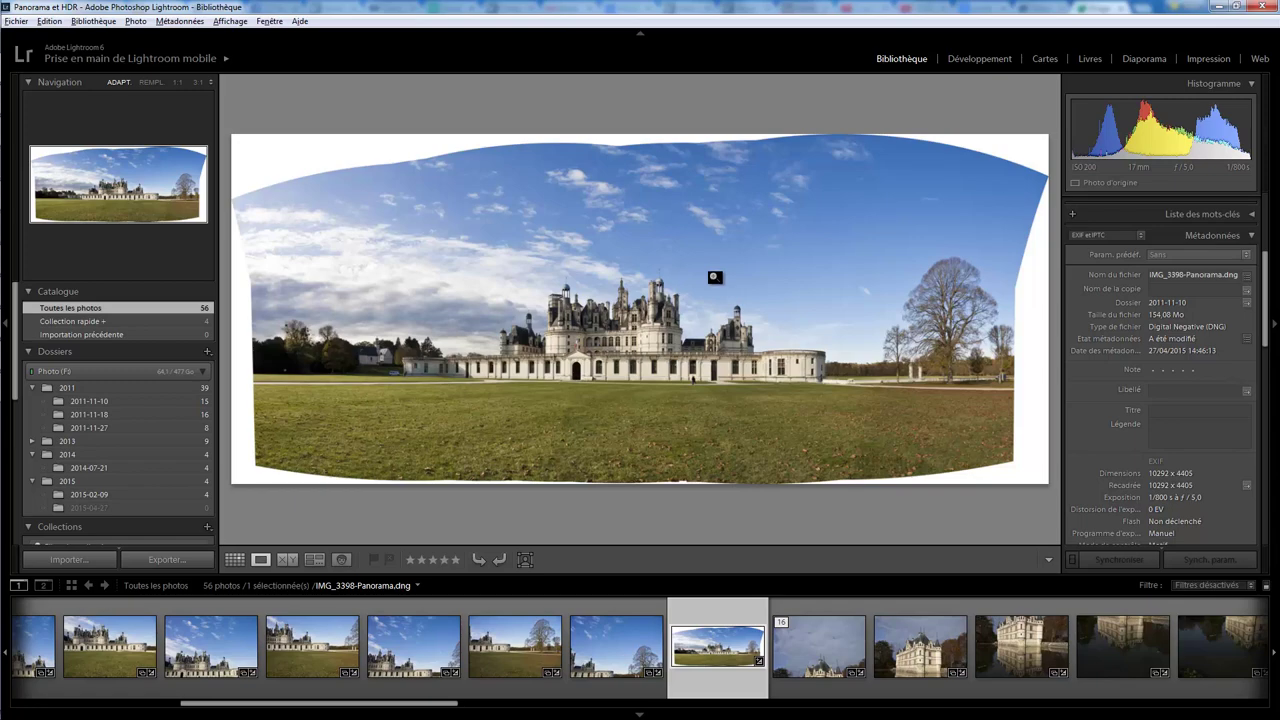
- Briefly zoom on the walkers, then show the first Azay-le-Rideau photo, IMG_3689
left_click(692, 388)
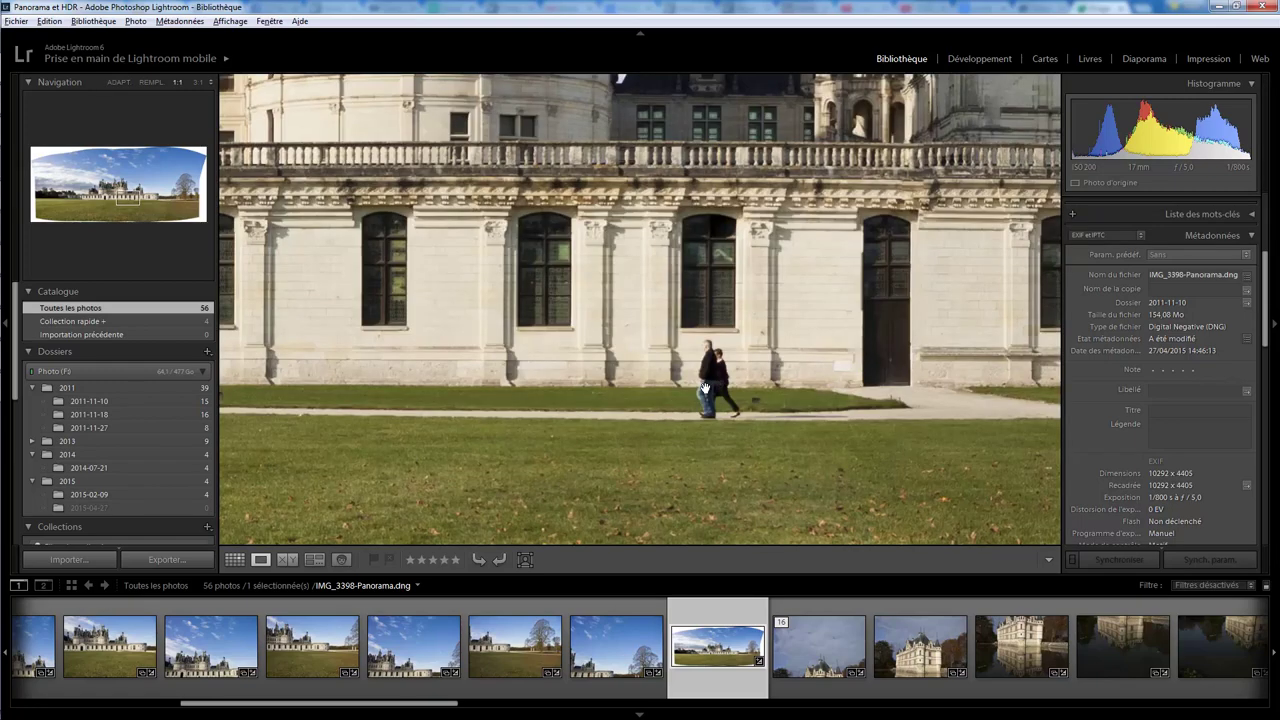
left_click(705, 387)
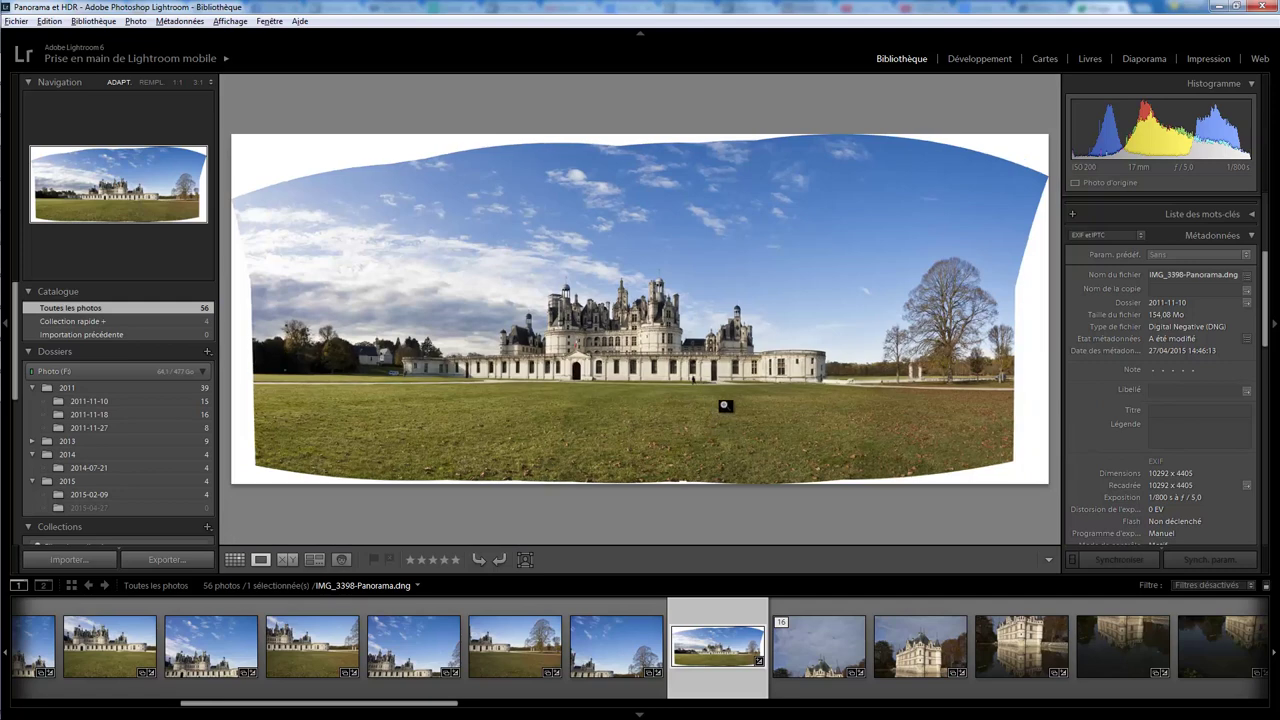
left_click(818, 690)
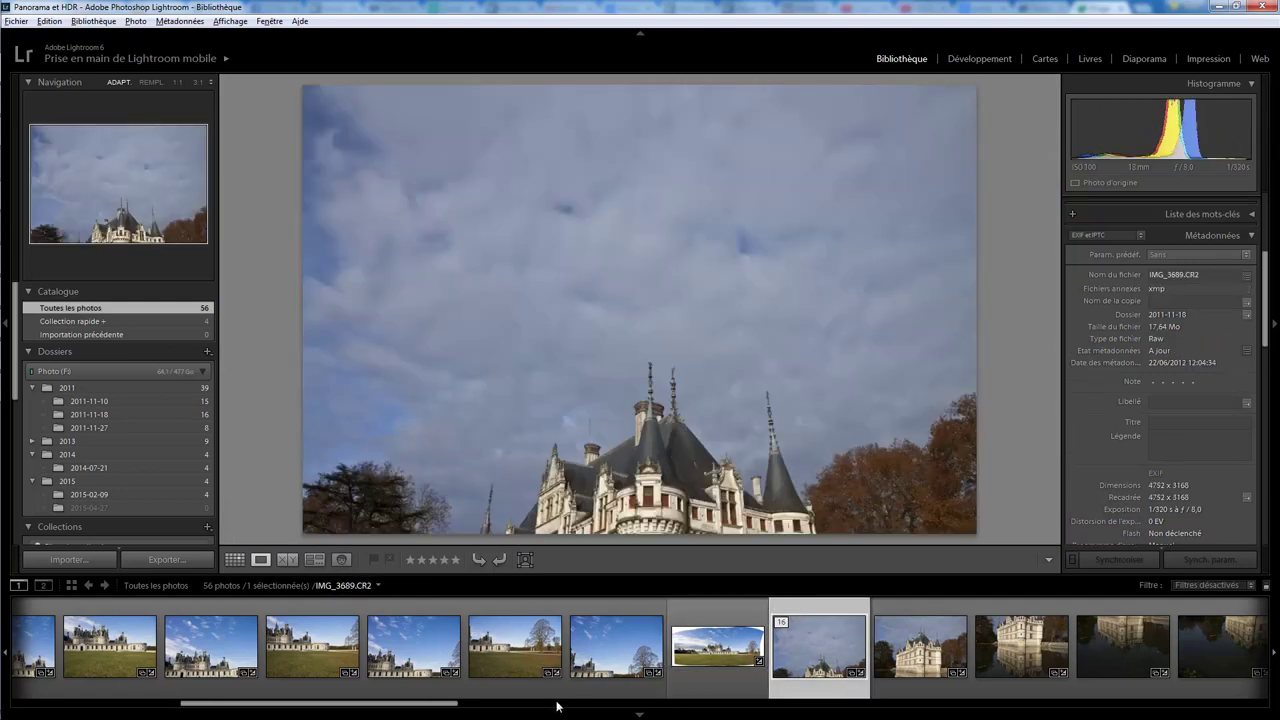
left_click_drag(434, 706, 487, 711)
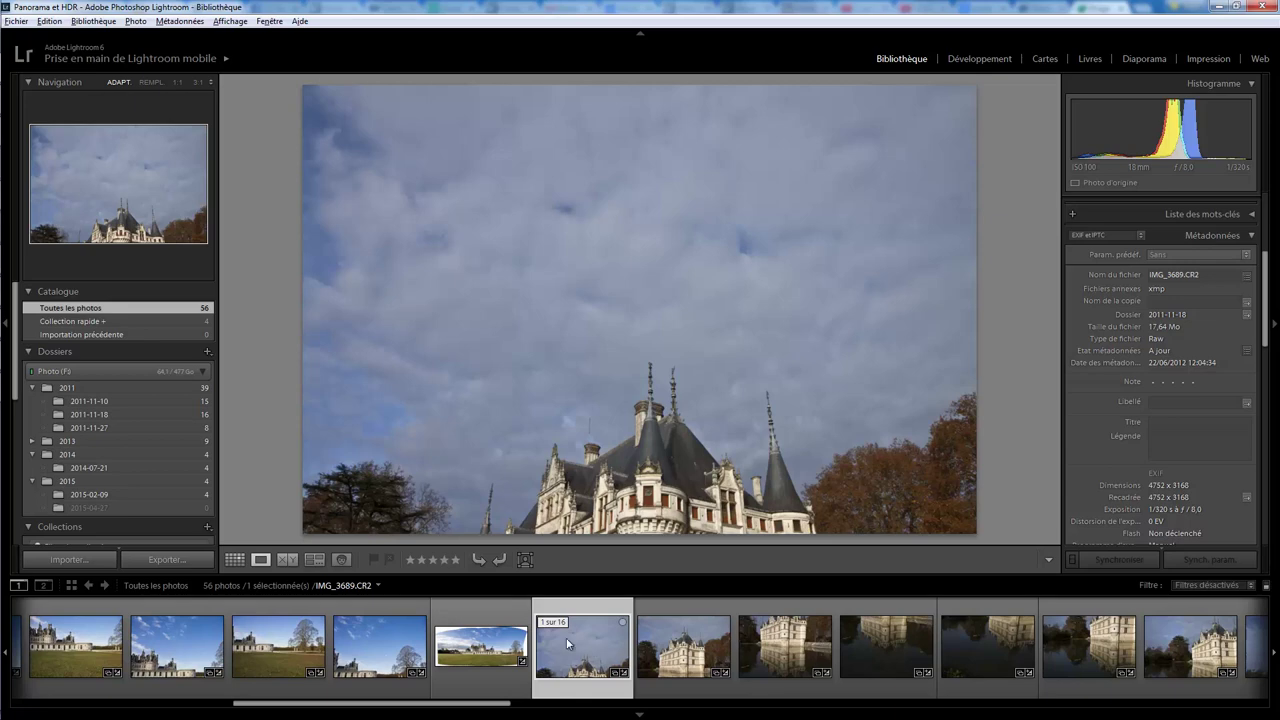
- Step through the following Azay-le-Rideau photos to the last one, IMG_3704
left_click(680, 668)
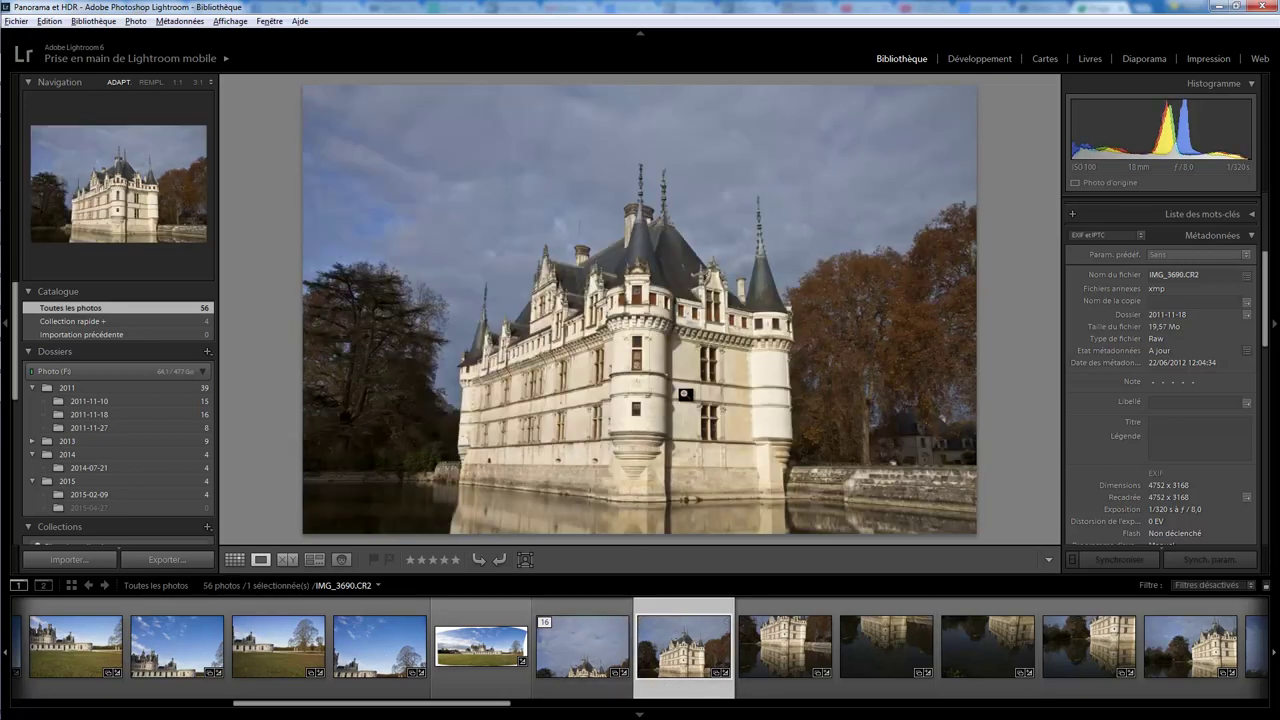
left_click(808, 690)
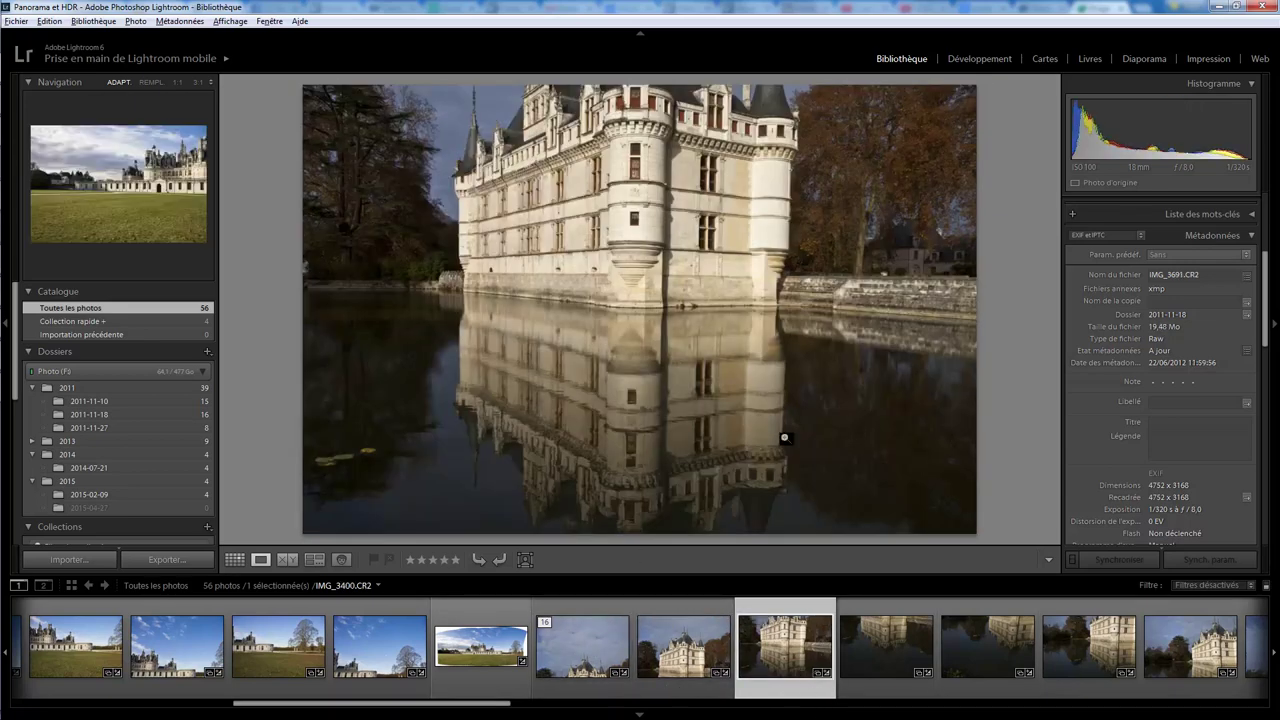
left_click(886, 690)
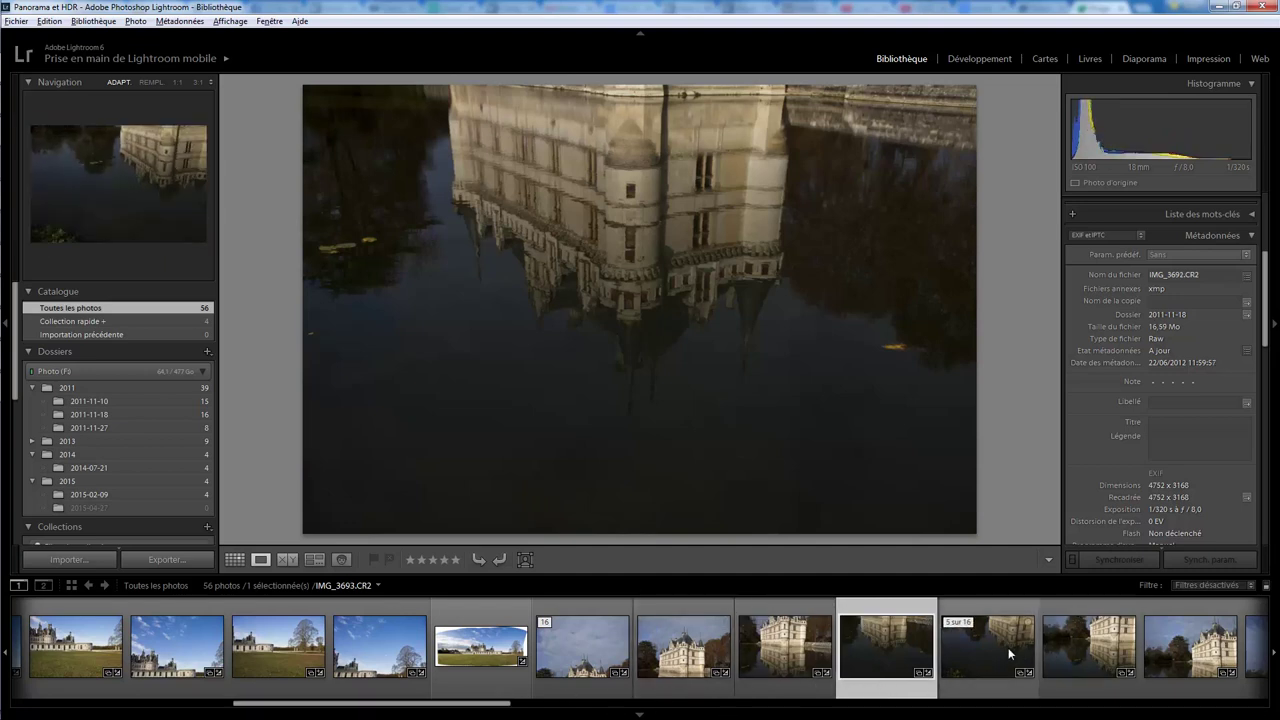
left_click(987, 646)
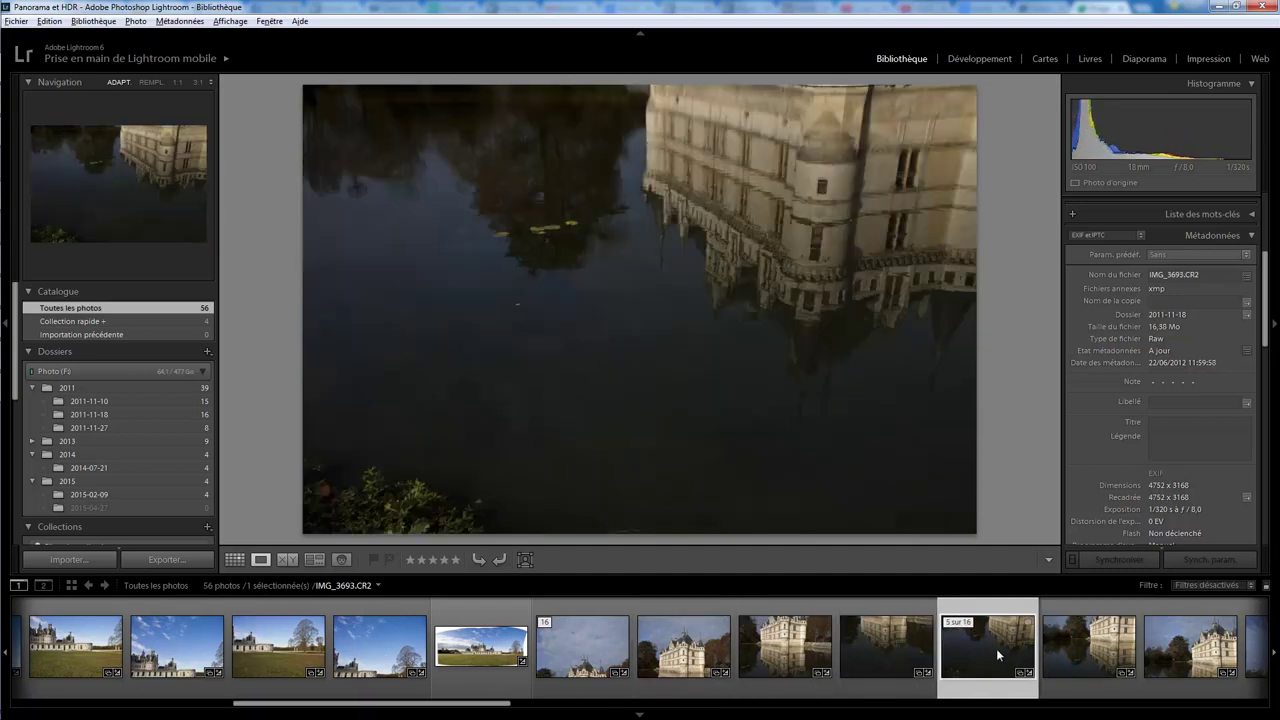
left_click_drag(507, 704, 741, 705)
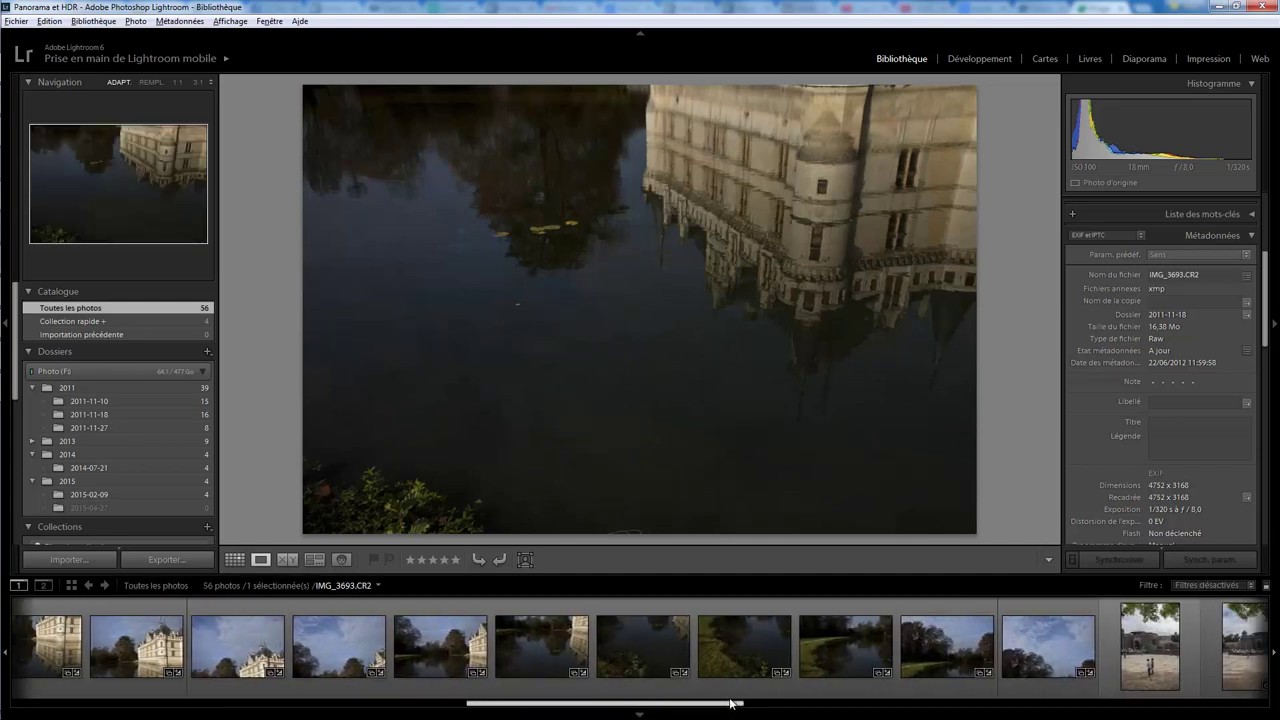
left_click(1025, 675)
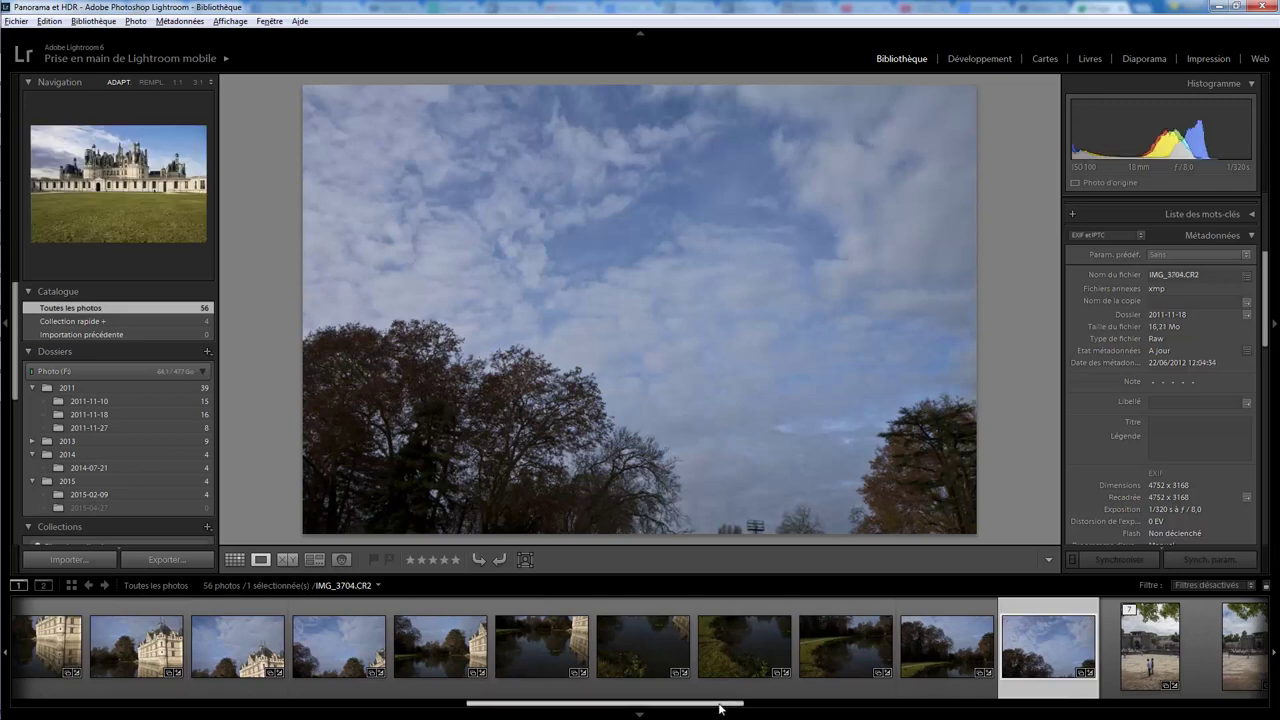
left_click_drag(726, 707, 504, 706)
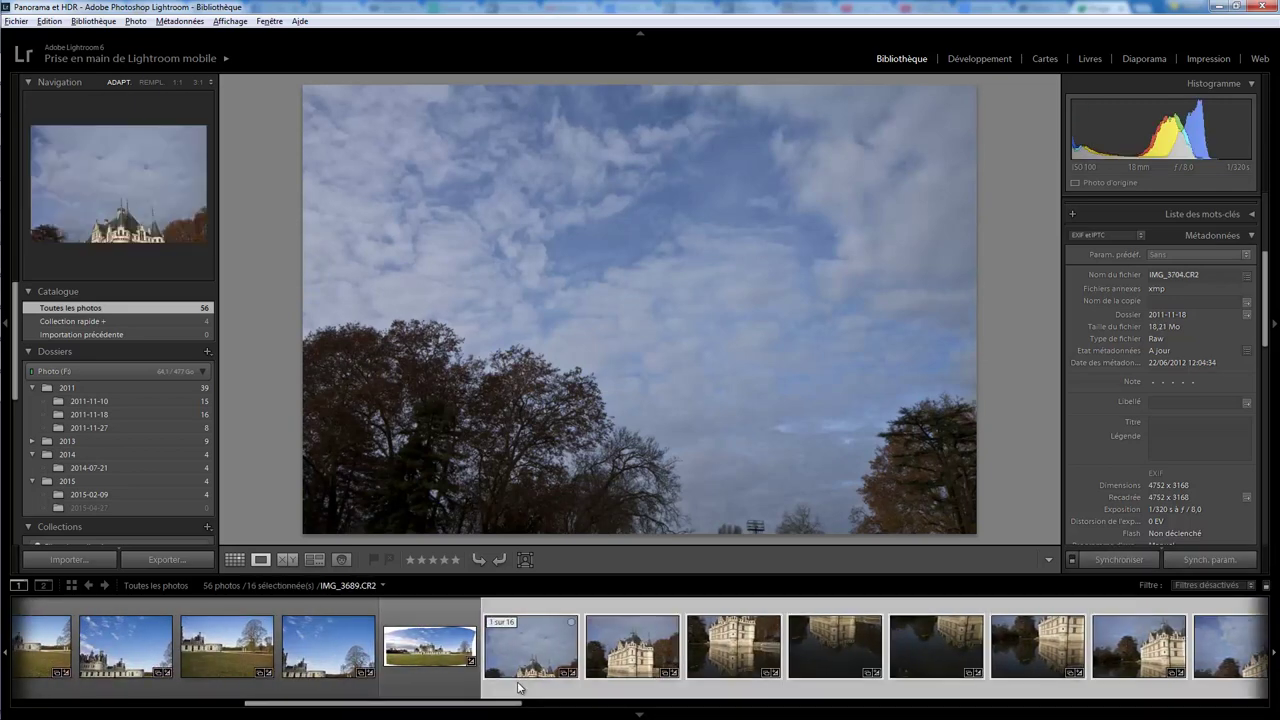
- Select the 16 Azay-le-Rideau photos and open Photo Merge > Panorama for them
left_click(742, 654)
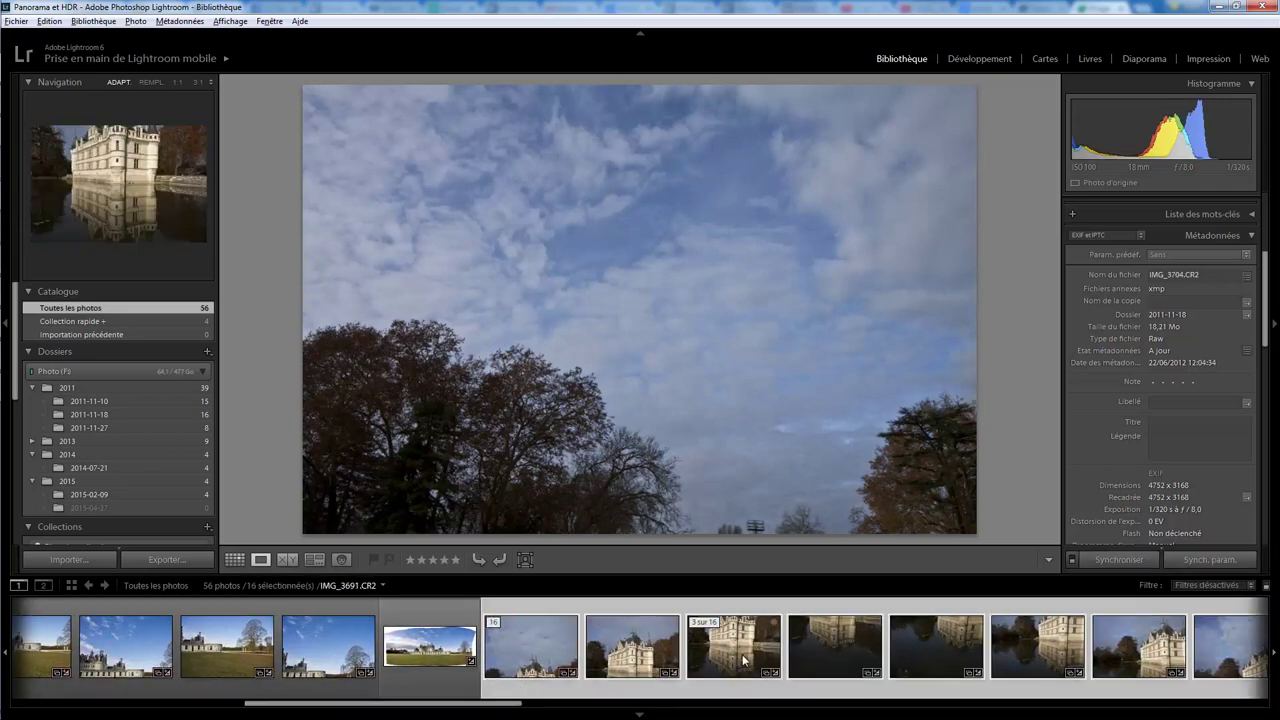
right_click(590, 609)
mouse_move(641, 314)
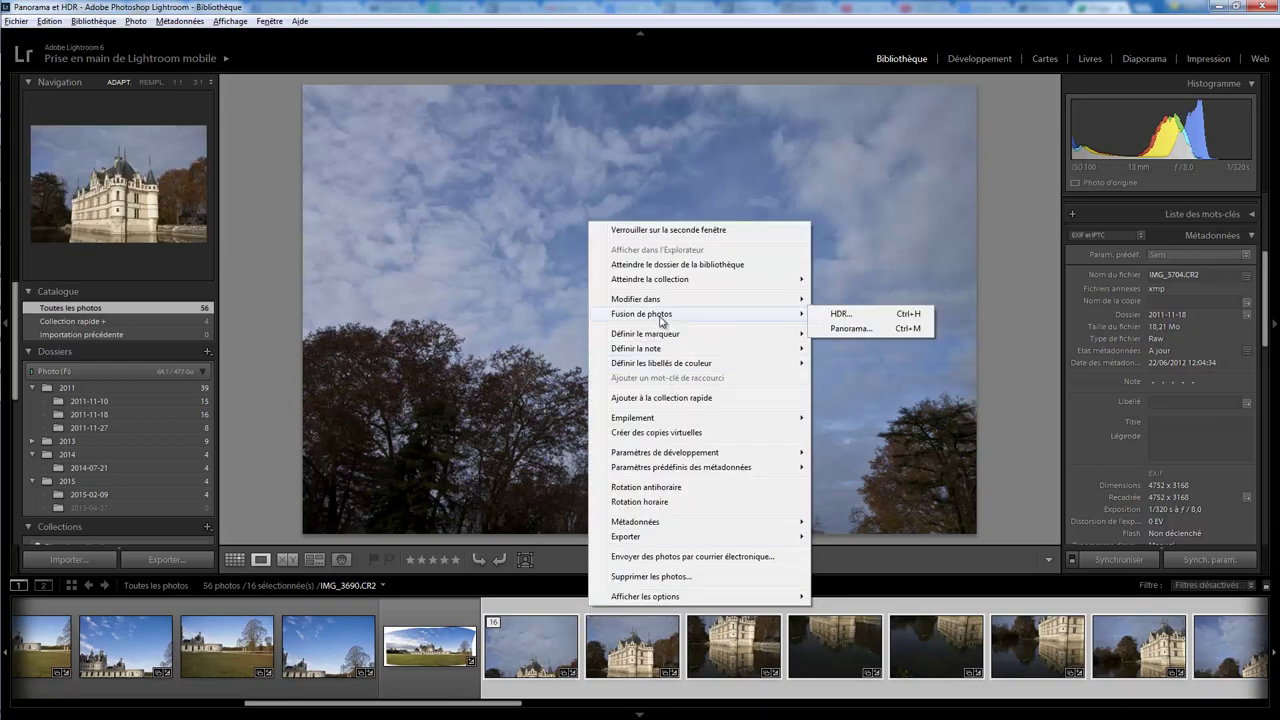
left_click(812, 329)
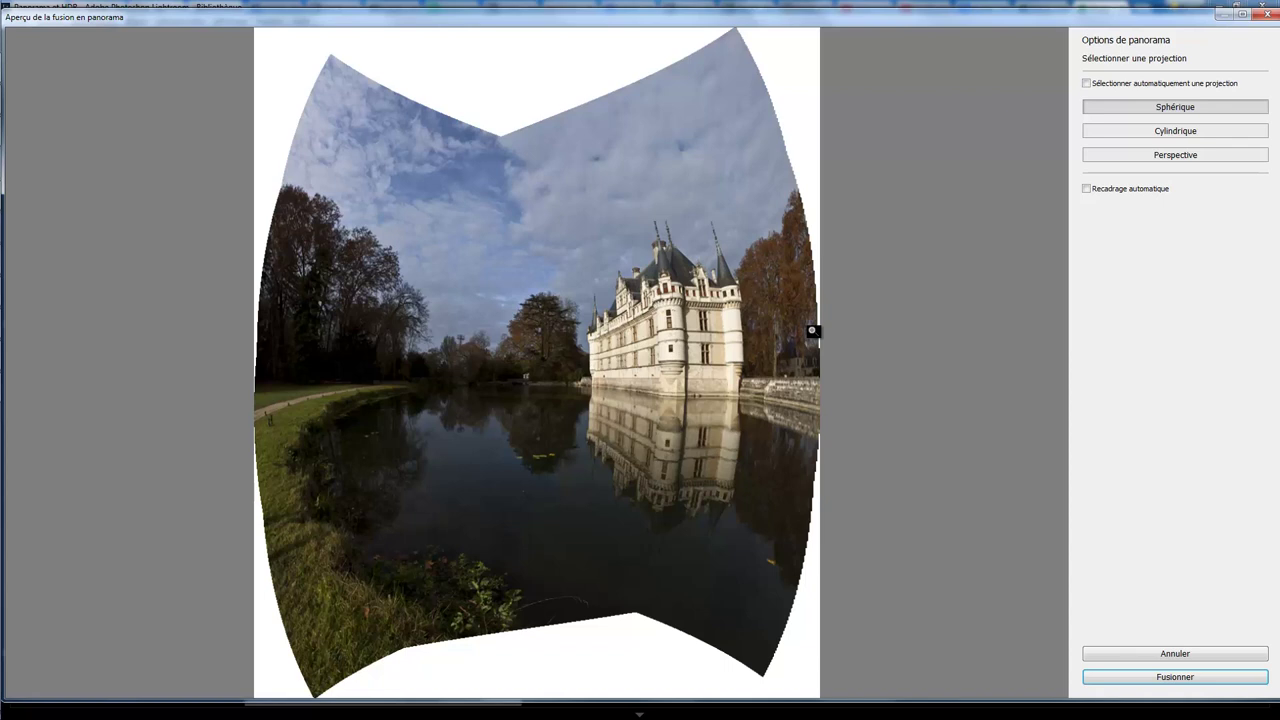
- Preview Cylindrical then Perspective projection, and merge the Azay-le-Rideau panorama with Perspective
left_click(1111, 134)
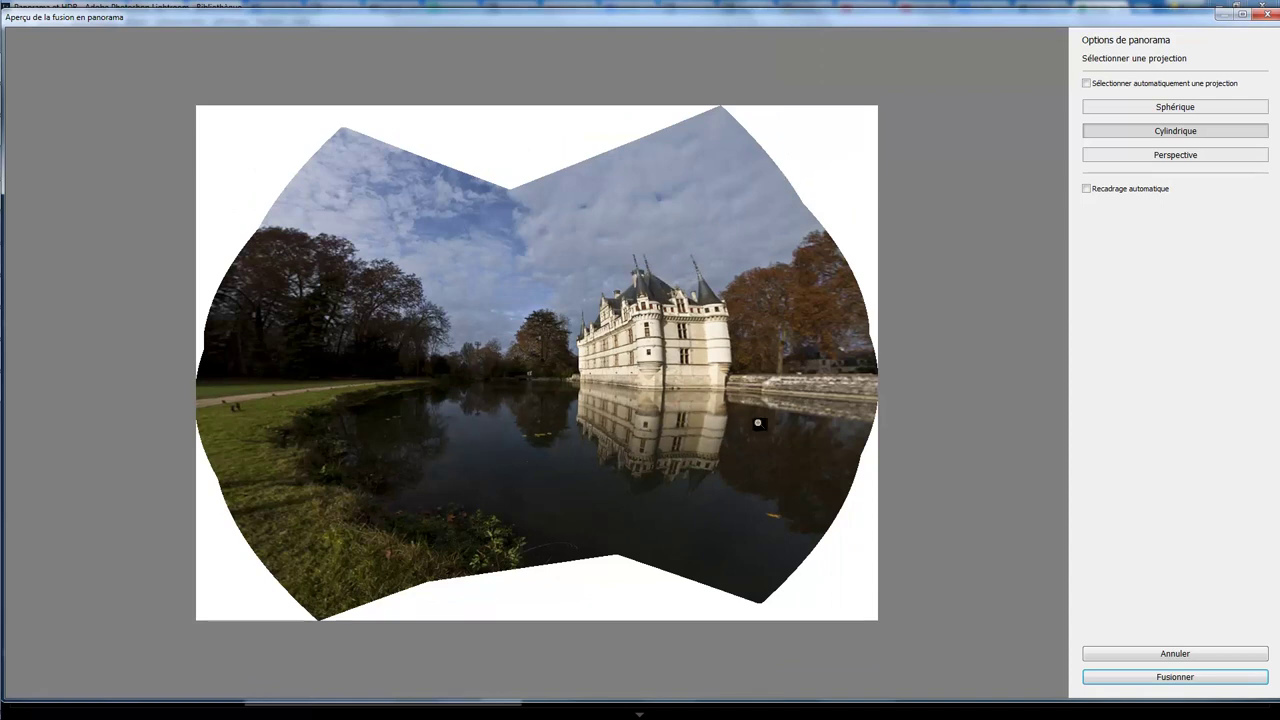
left_click(1178, 157)
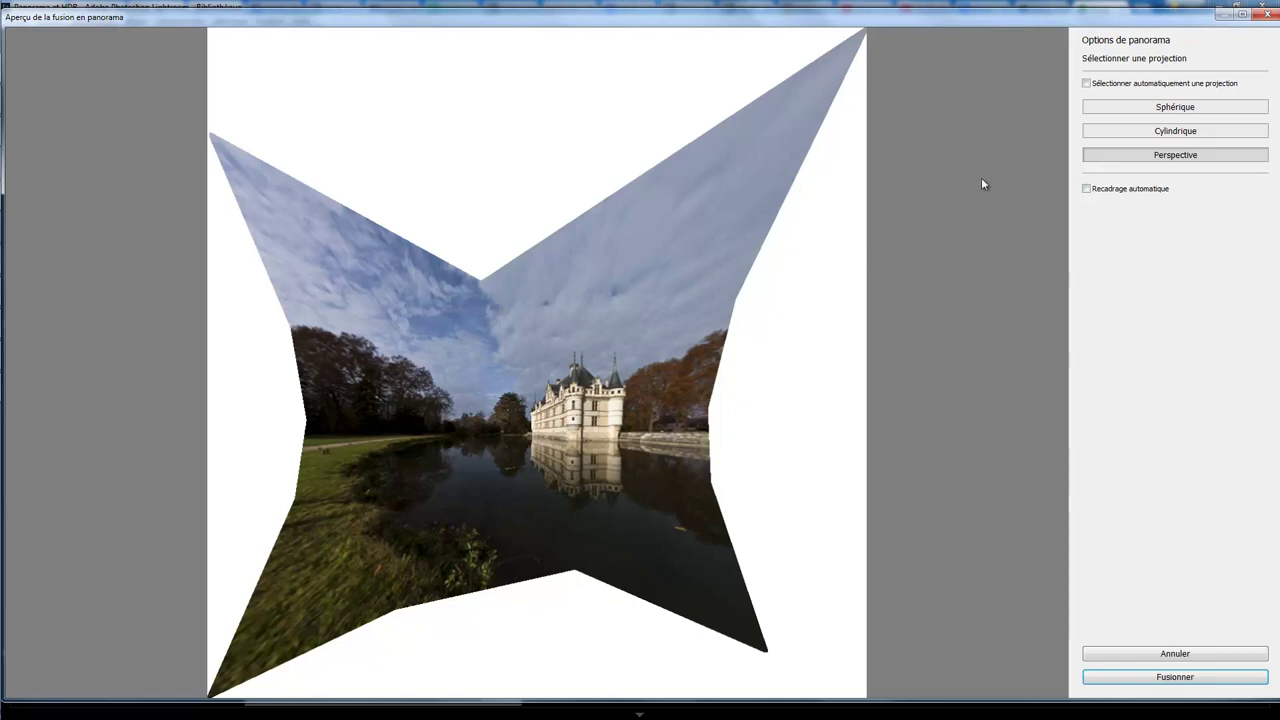
left_click(1162, 679)
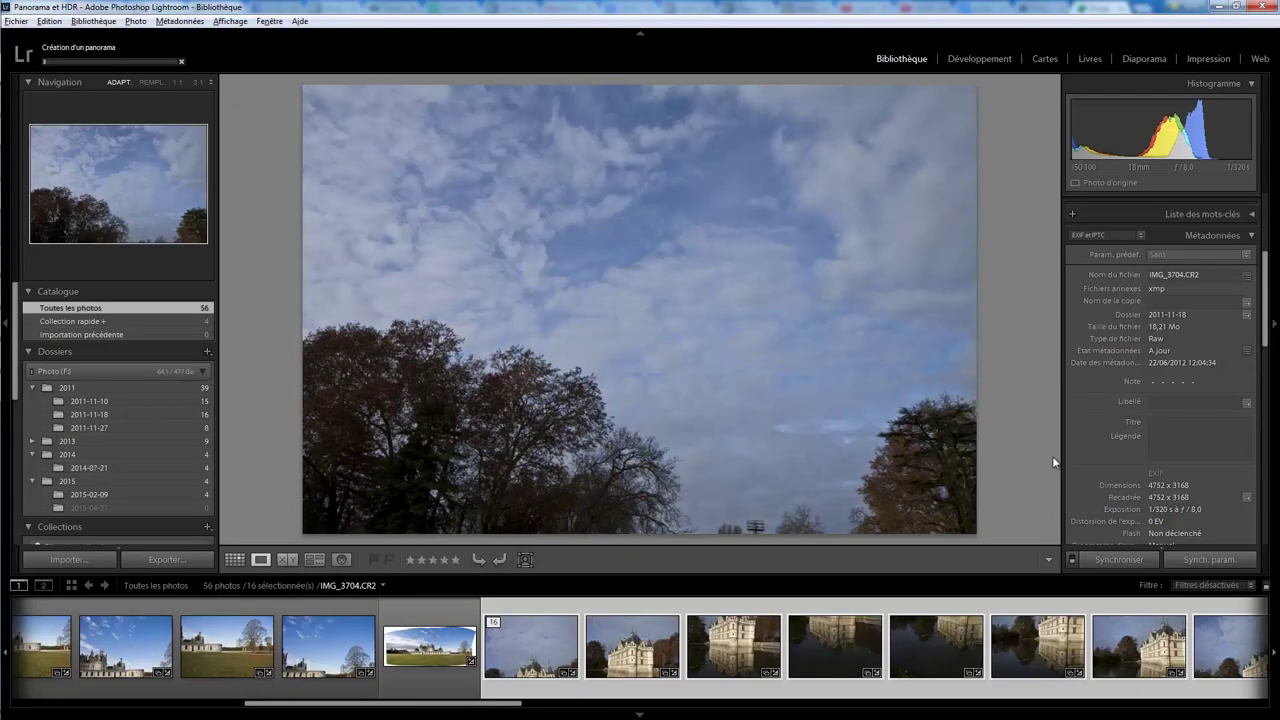